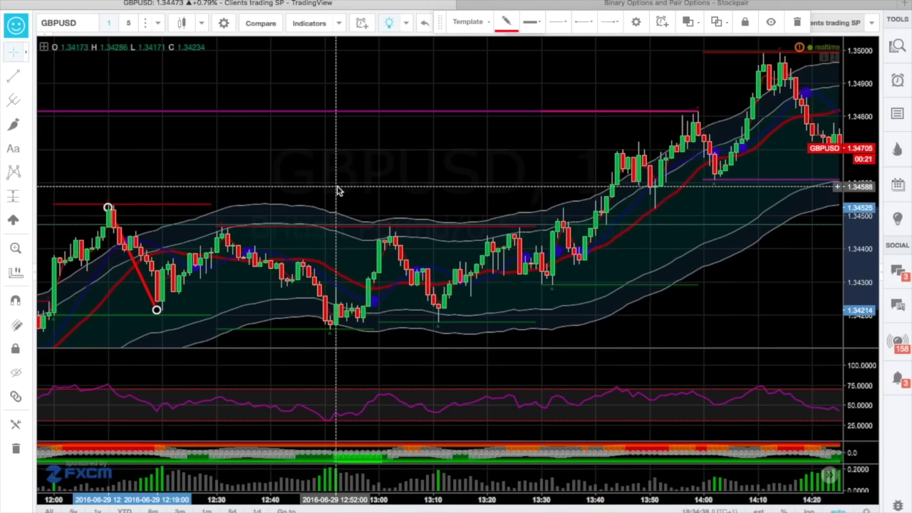
Step: Move the lower end of the red trend line at the 12:19 candle up to 1.34239
{"action": "scroll", "coordinate": [270, 221], "scroll_direction": "left", "scroll_amount": 5}
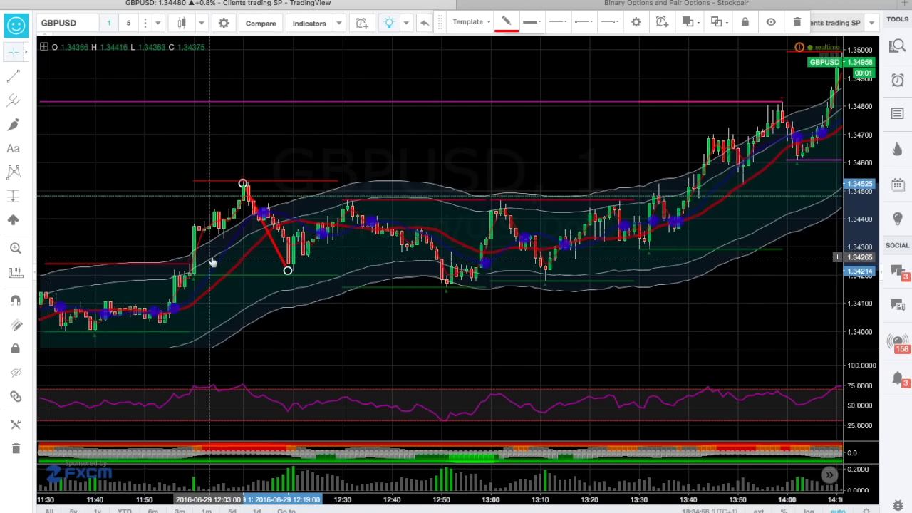
{"action": "scroll", "coordinate": [199, 236], "scroll_direction": "up", "scroll_amount": 3}
{"action": "scroll", "coordinate": [195, 182], "scroll_direction": "up", "scroll_amount": 1}
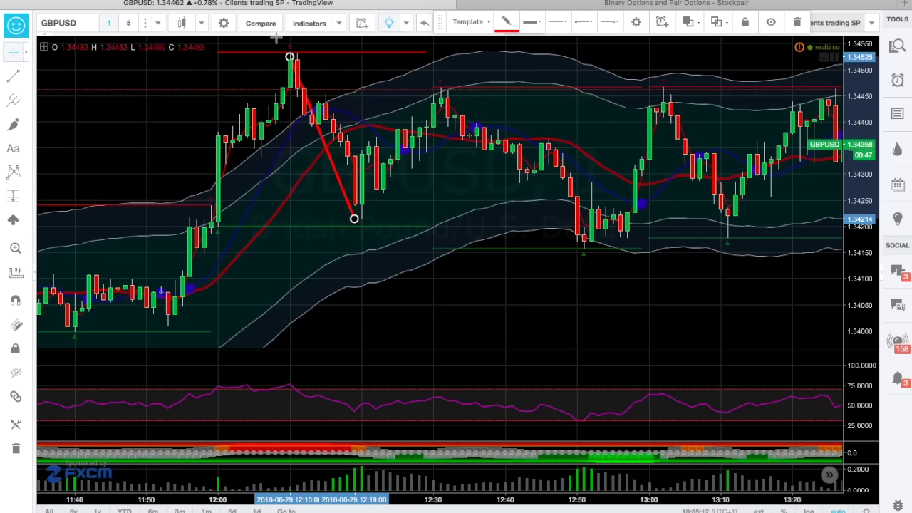
{"action": "scroll", "coordinate": [277, 39], "scroll_direction": "up", "scroll_amount": 3}
{"action": "scroll", "coordinate": [285, 43], "scroll_direction": "left", "scroll_amount": 5}
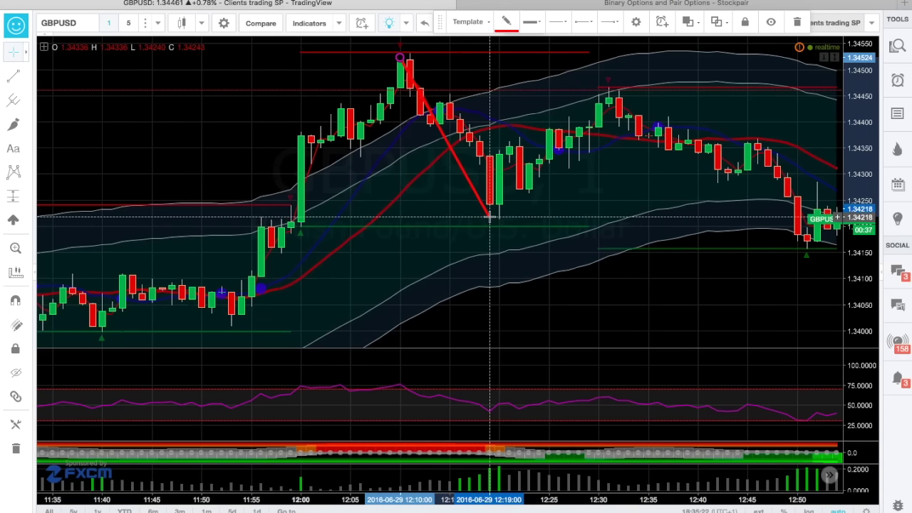
{"action": "left_click_drag", "start_coordinate": [489, 221], "coordinate": [488, 205]}
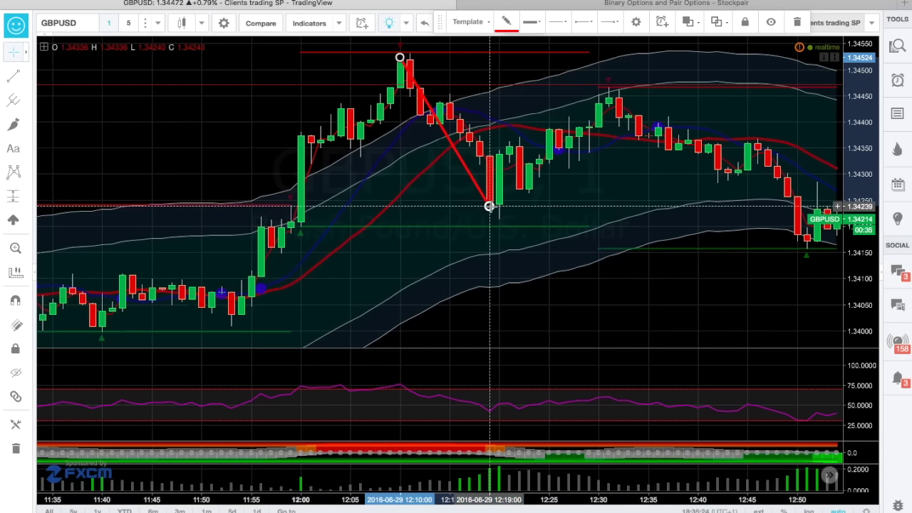
Step: Draw a trend line from the 12:51 low at about 1.34155 up to the 13:01 candle at about 1.34423
{"action": "scroll", "coordinate": [391, 214], "scroll_direction": "right", "scroll_amount": 5}
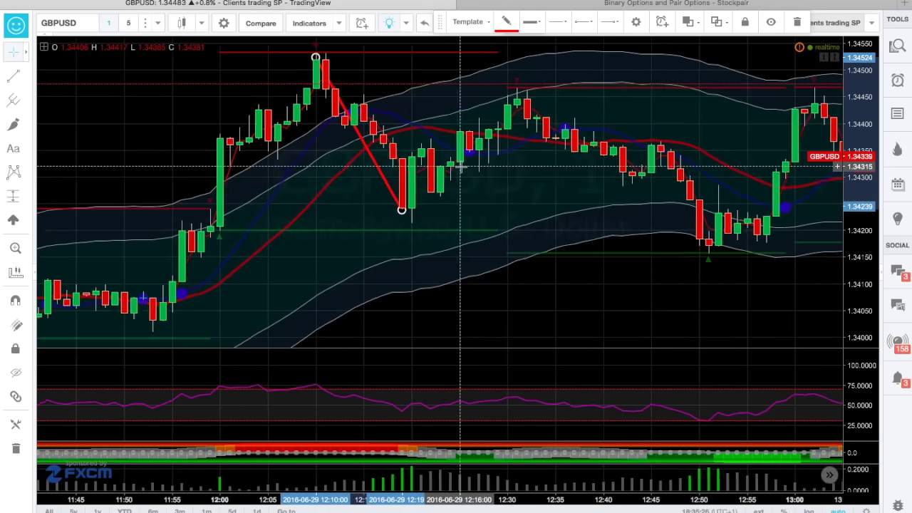
{"action": "scroll", "coordinate": [460, 166], "scroll_direction": "right", "scroll_amount": 5}
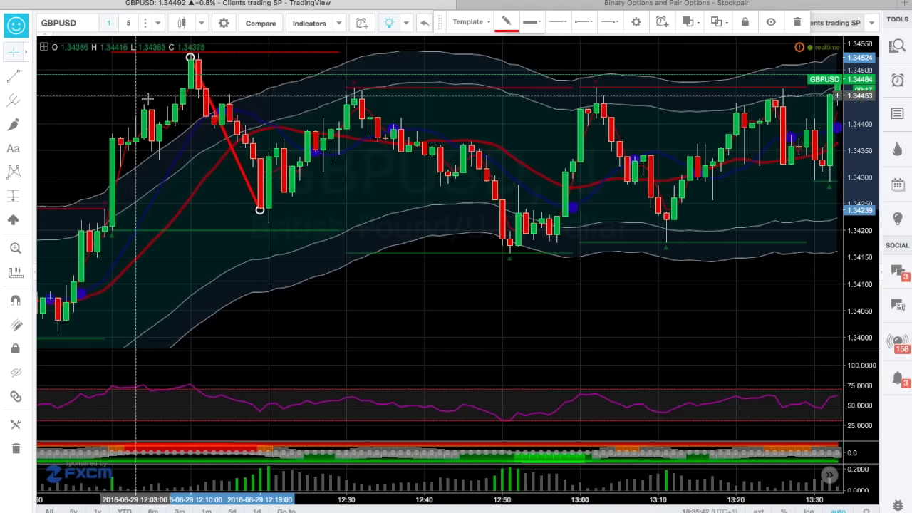
{"action": "left_click", "coordinate": [13, 75]}
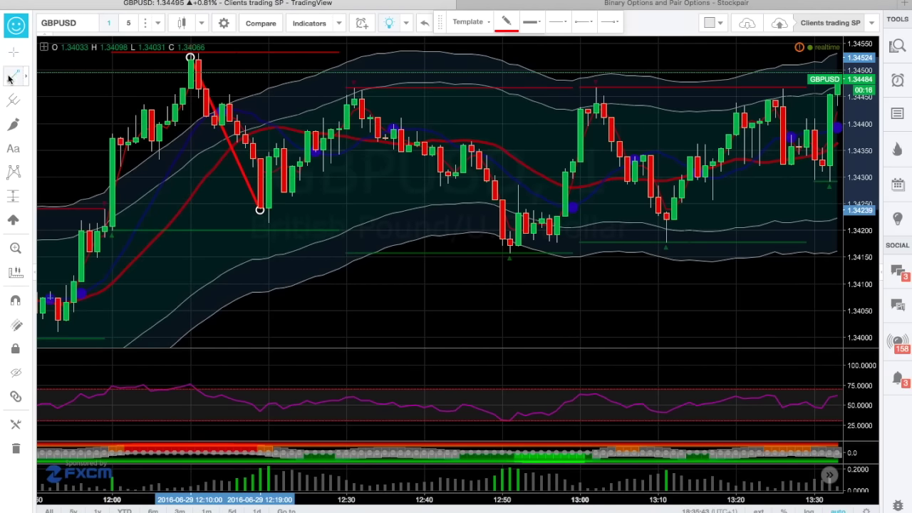
{"action": "left_click", "coordinate": [509, 66]}
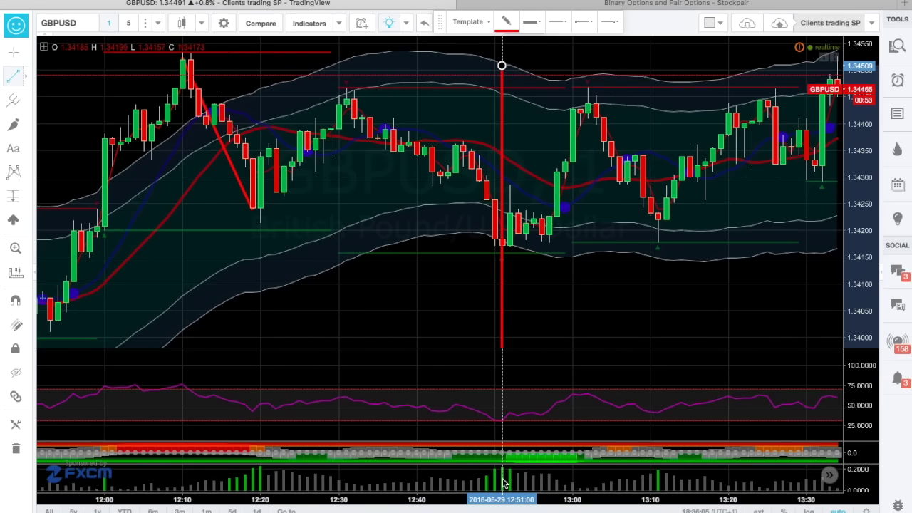
{"action": "left_click", "coordinate": [502, 254]}
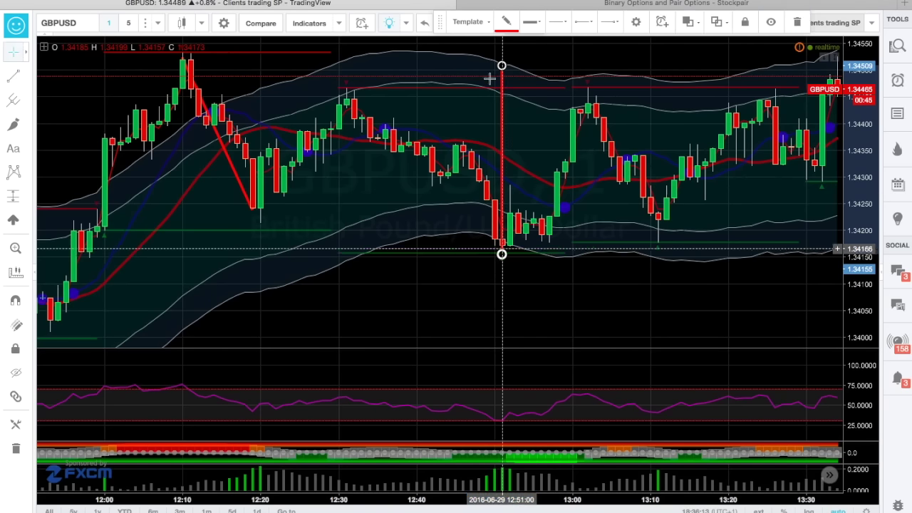
{"action": "left_click_drag", "start_coordinate": [503, 63], "coordinate": [580, 110]}
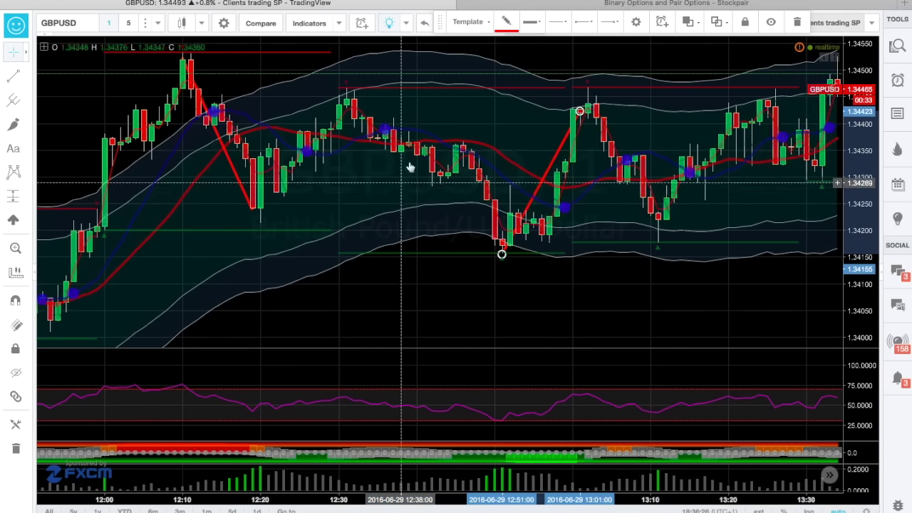
Step: Draw a trend line from the 14:14 high at about 1.34969 down to the 14:24 candle at about 1.34742
{"action": "scroll", "coordinate": [515, 265], "scroll_direction": "down", "scroll_amount": 1}
{"action": "scroll", "coordinate": [515, 265], "scroll_direction": "right", "scroll_amount": 10}
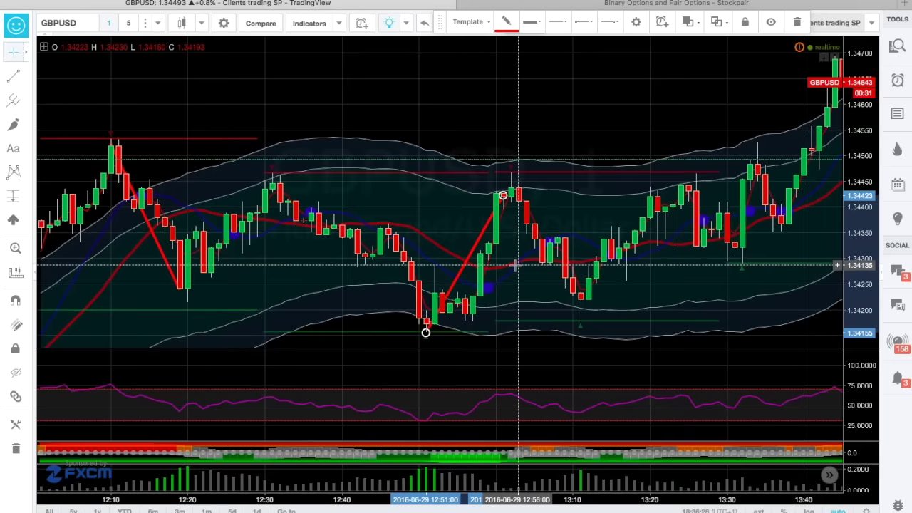
{"action": "scroll", "coordinate": [515, 267], "scroll_direction": "right", "scroll_amount": 5}
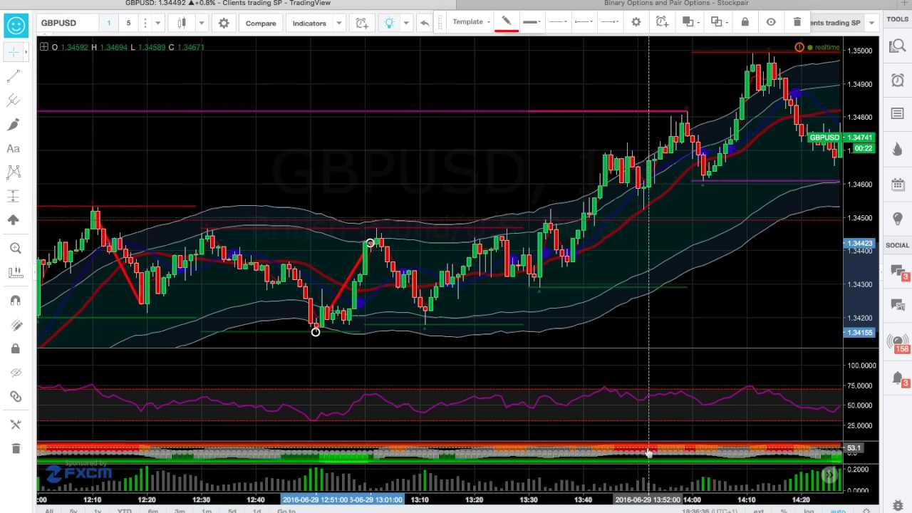
{"action": "scroll", "coordinate": [576, 387], "scroll_direction": "down", "scroll_amount": 2}
{"action": "scroll", "coordinate": [575, 386], "scroll_direction": "up", "scroll_amount": 3}
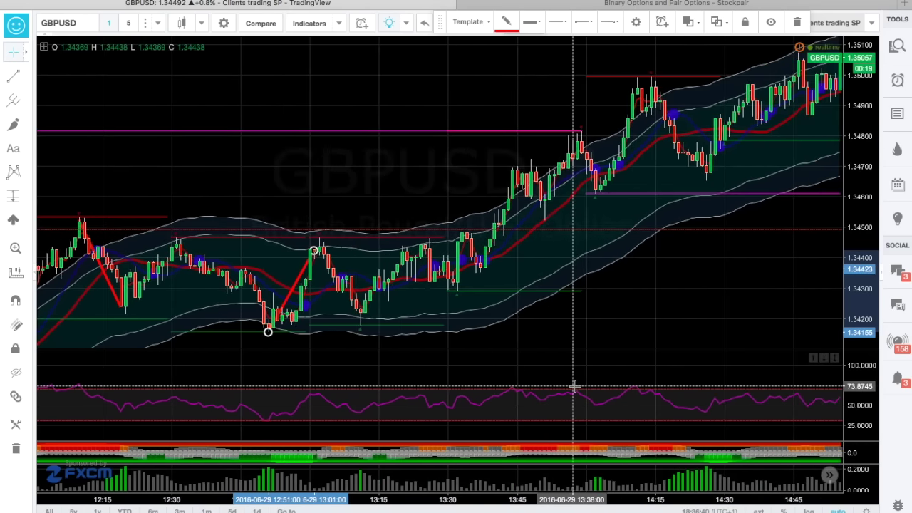
{"action": "scroll", "coordinate": [575, 386], "scroll_direction": "up", "scroll_amount": 1}
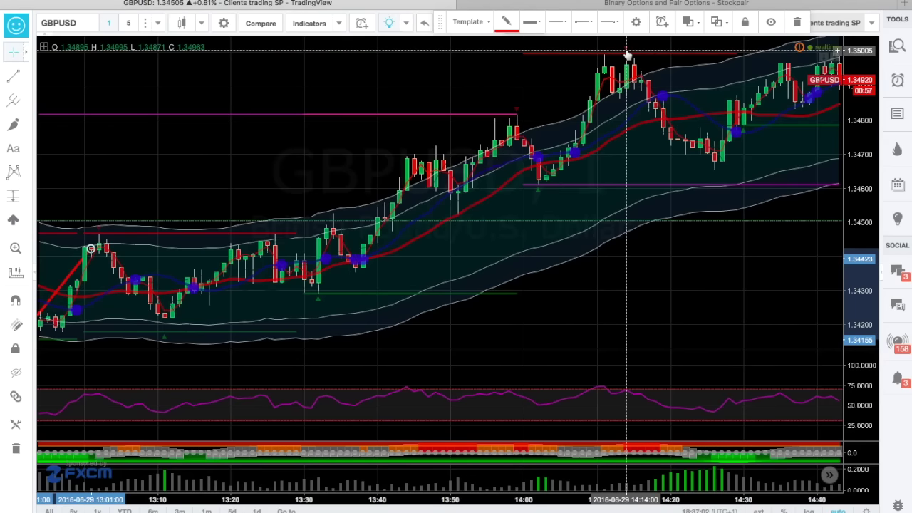
{"action": "left_click", "coordinate": [13, 75]}
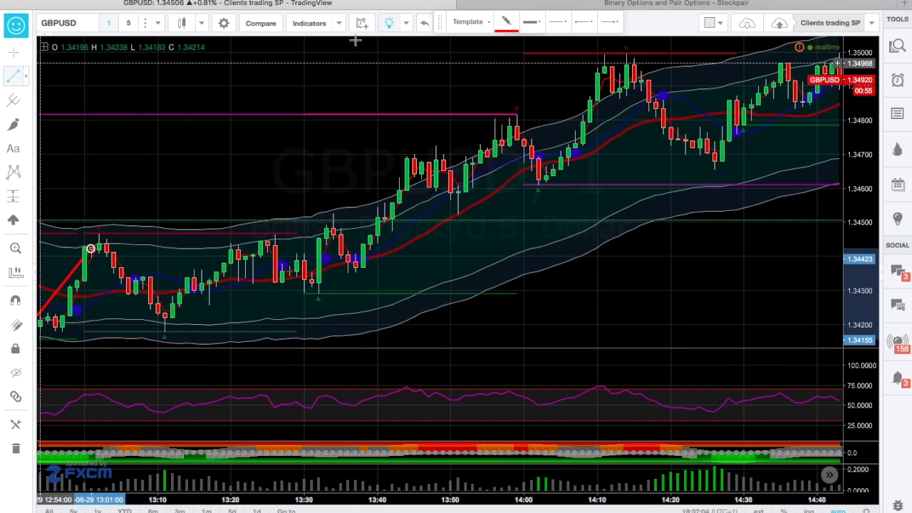
{"action": "left_click", "coordinate": [627, 63]}
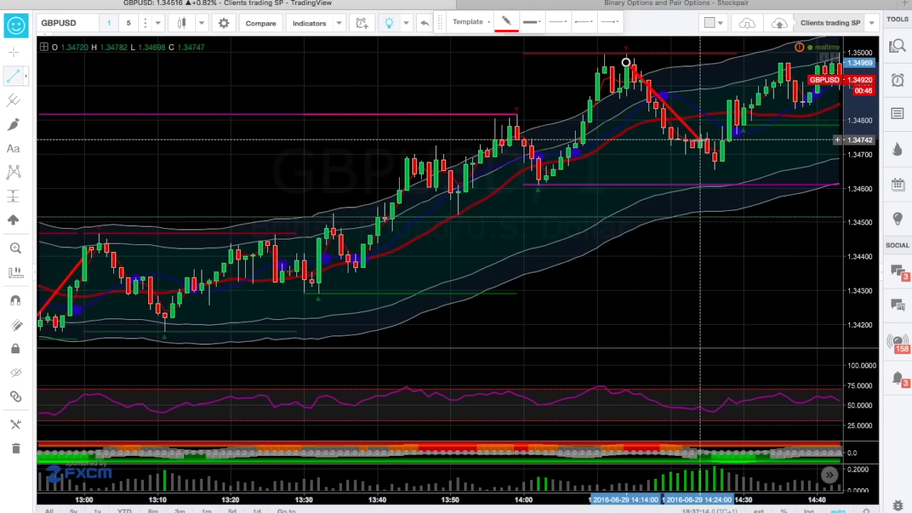
{"action": "left_click", "coordinate": [700, 140]}
{"action": "scroll", "coordinate": [725, 281], "scroll_direction": "down", "scroll_amount": 3}
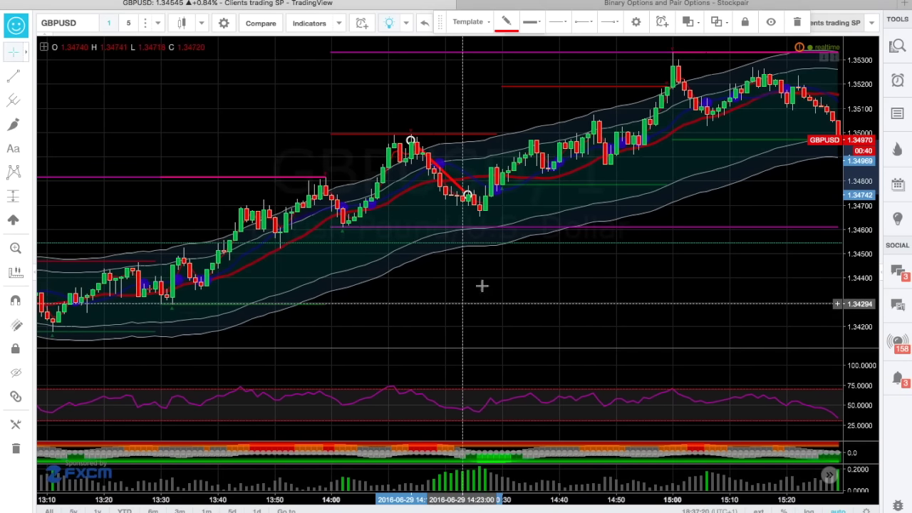
{"action": "scroll", "coordinate": [609, 274], "scroll_direction": "up", "scroll_amount": 2}
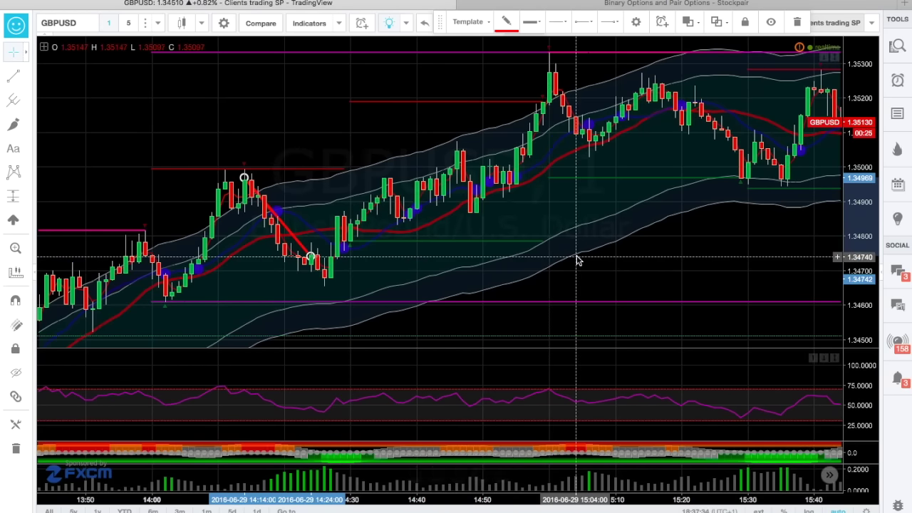
{"action": "scroll", "coordinate": [570, 254], "scroll_direction": "right", "scroll_amount": 5}
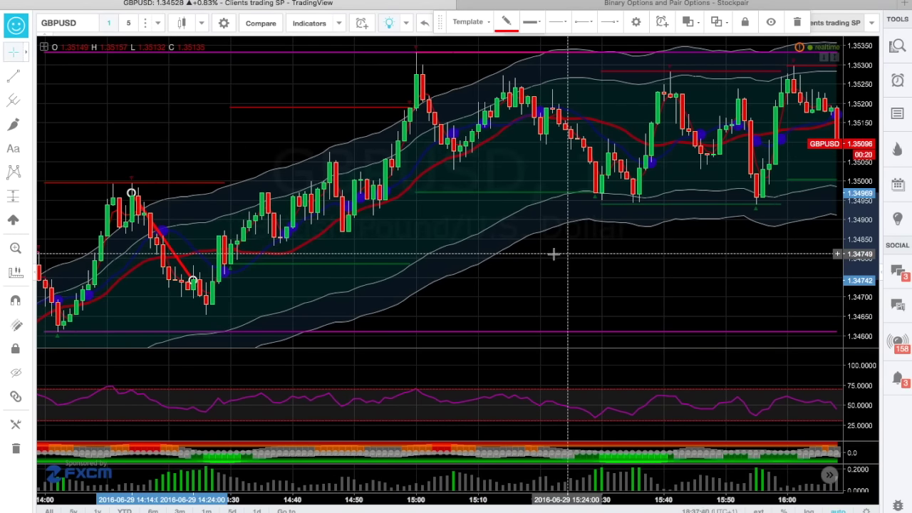
Step: Change the chart symbol to XAUUSD and bring the most recent candles into closer view
{"action": "left_click", "coordinate": [86, 24]}
{"action": "type", "text": "XAU"}
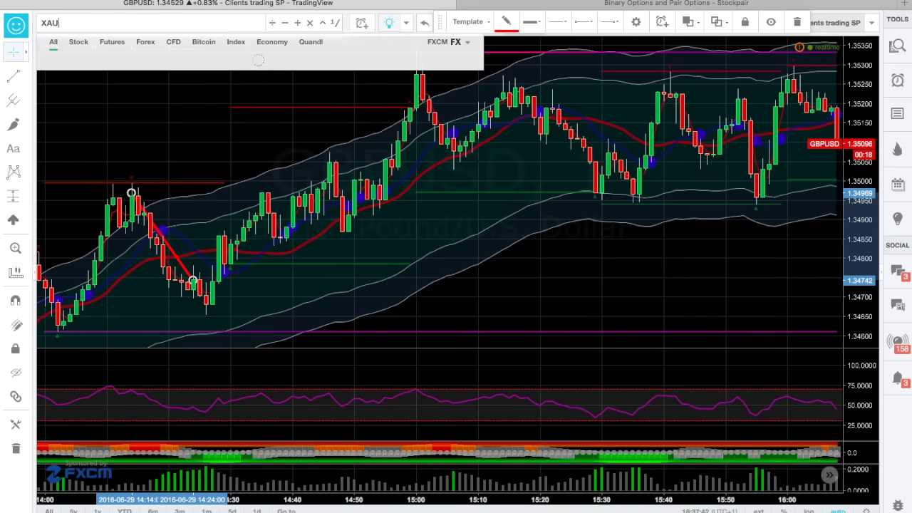
{"action": "type", "text": "SD"}
{"action": "key", "text": "Return"}
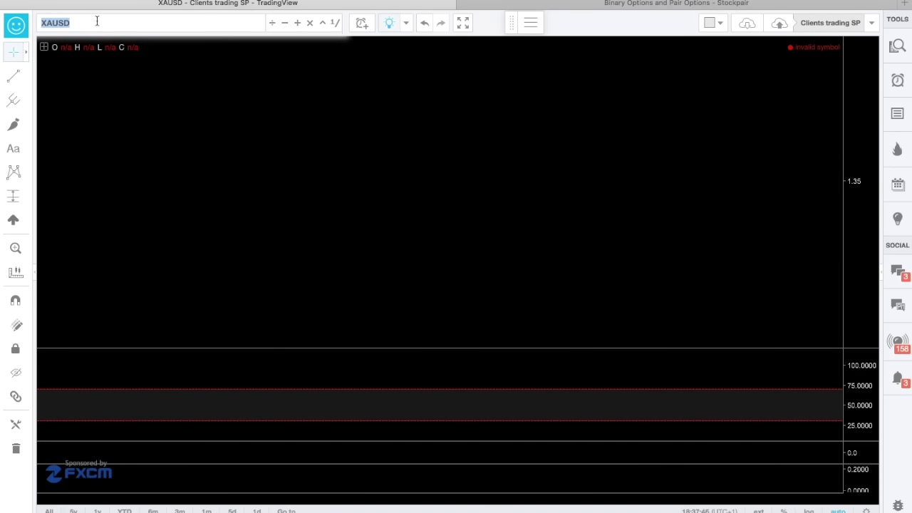
{"action": "type", "text": "U"}
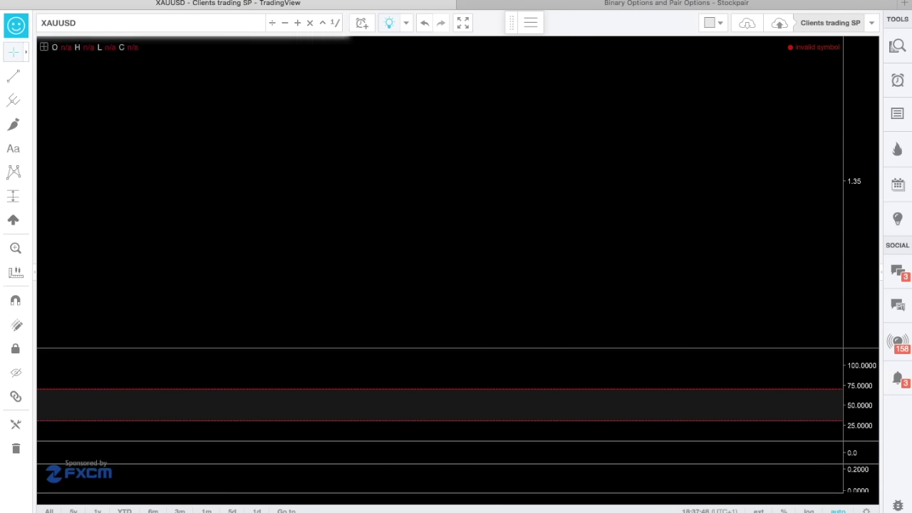
{"action": "key", "text": "Return"}
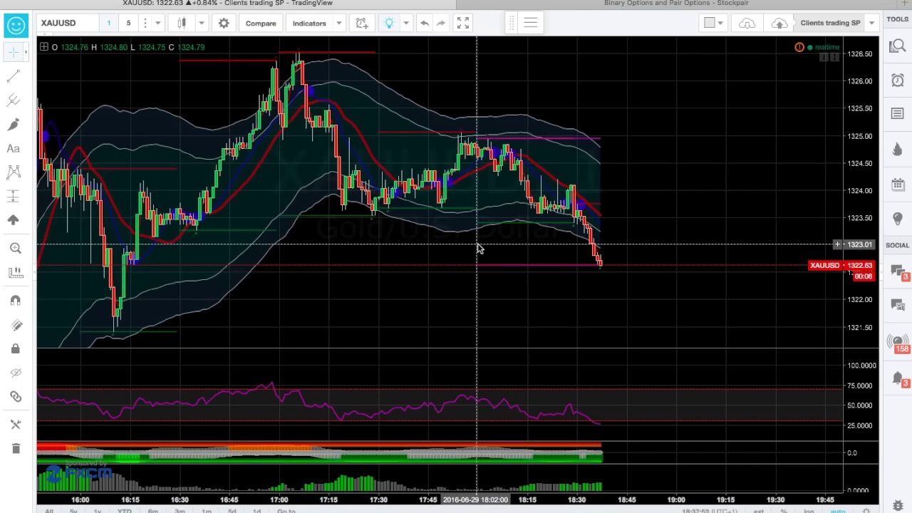
{"action": "scroll", "coordinate": [477, 247], "scroll_direction": "up", "scroll_amount": 5}
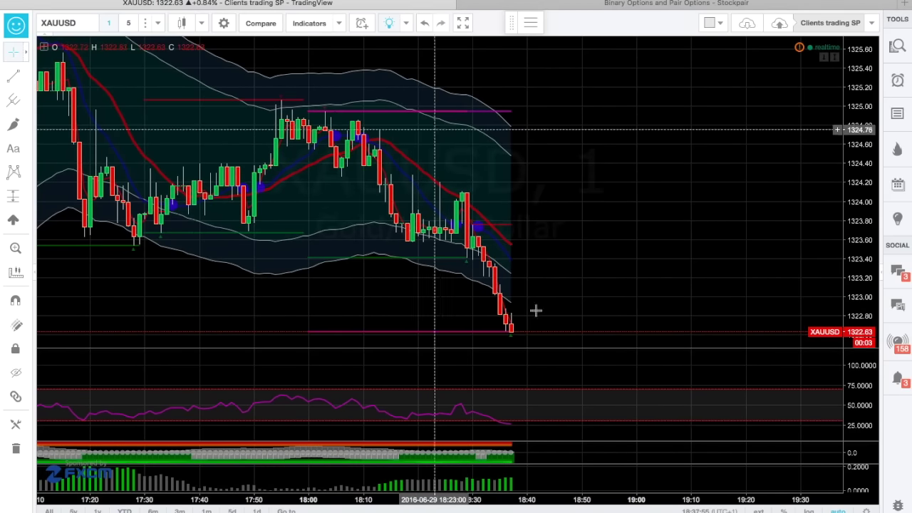
Step: Switch to Stockpair and review the details of the two open £600 gold positions
{"action": "left_click", "coordinate": [694, 9]}
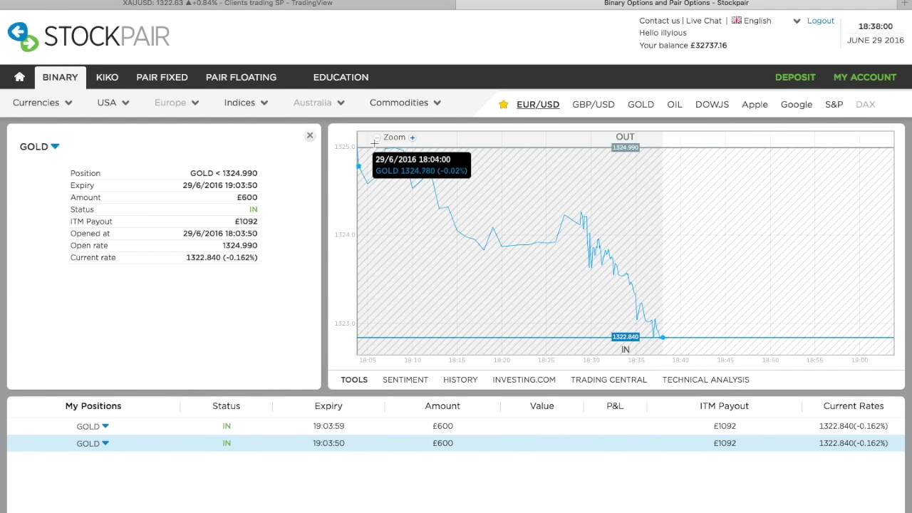
{"action": "left_click", "coordinate": [317, 426]}
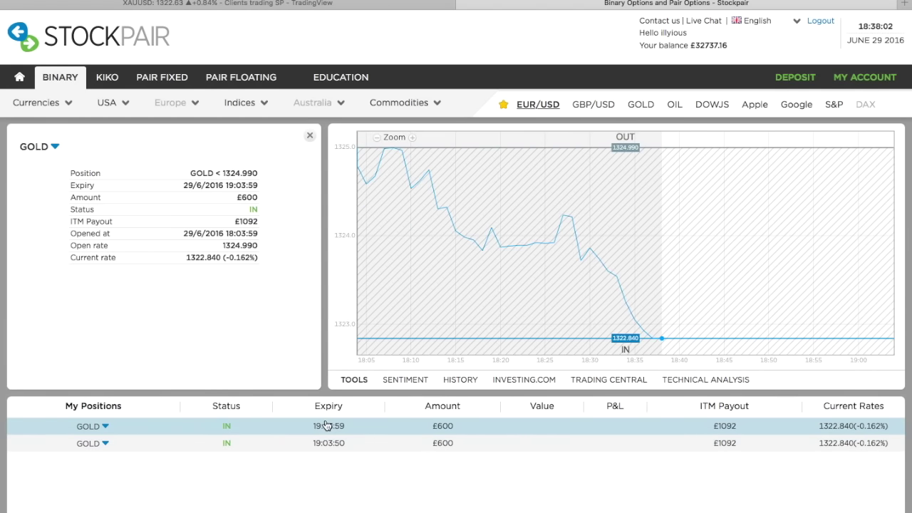
{"action": "left_click", "coordinate": [361, 446]}
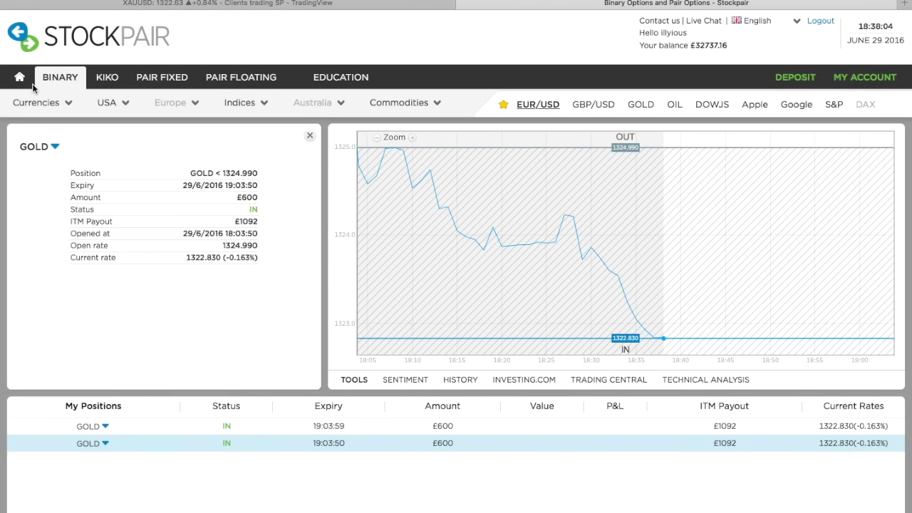
Step: Place a £100 binary trade on gold going up in the next 10 minutes
{"action": "left_click", "coordinate": [650, 107]}
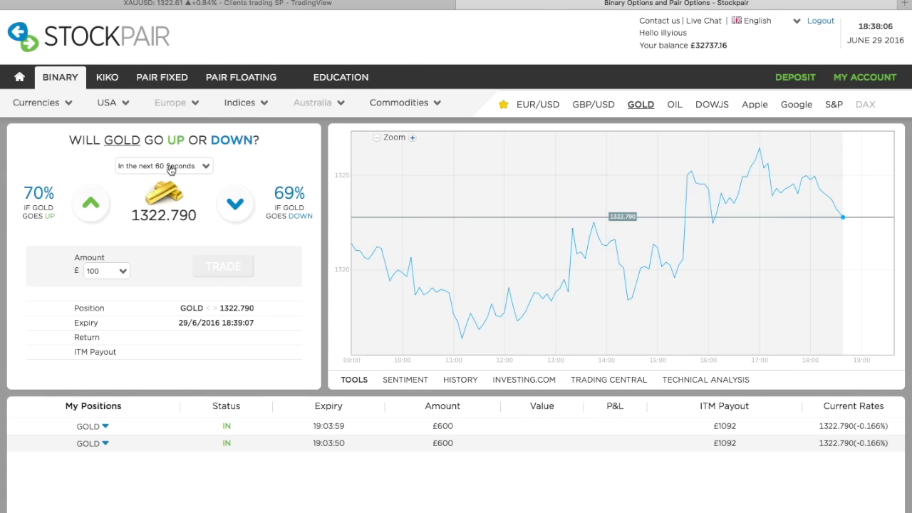
{"action": "left_click", "coordinate": [171, 168]}
{"action": "left_click", "coordinate": [183, 199]}
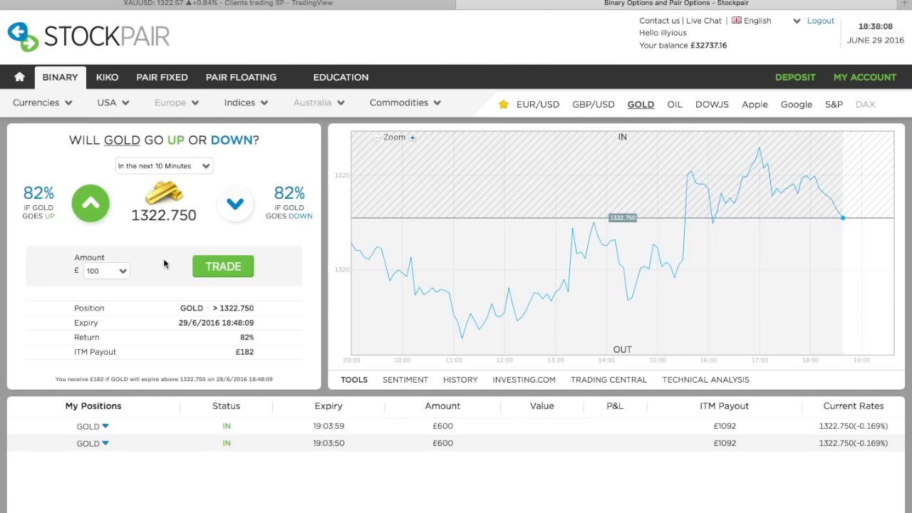
{"action": "left_click", "coordinate": [217, 267]}
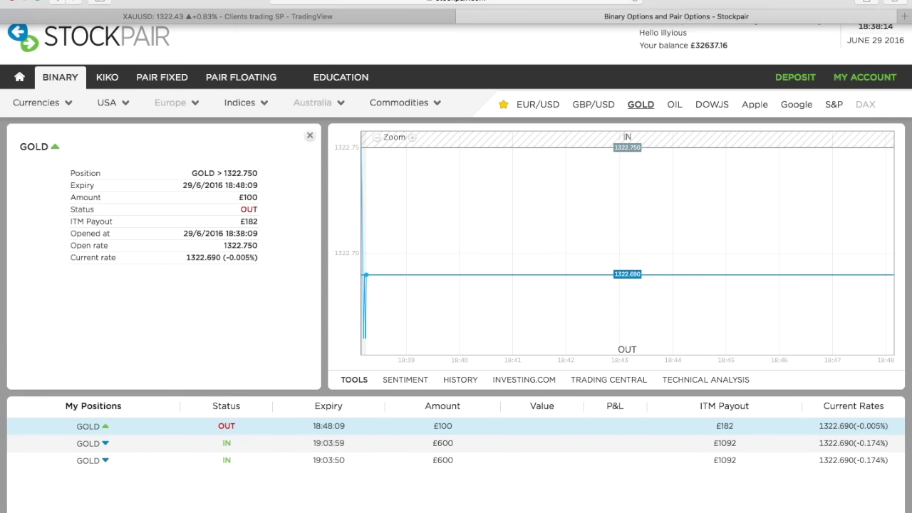
Step: Switch to TradingView and draw a trend line on XAUUSD from 18:38 at about 1322.39 up to 18:52 at about 1322.82
{"action": "left_click", "coordinate": [379, 17]}
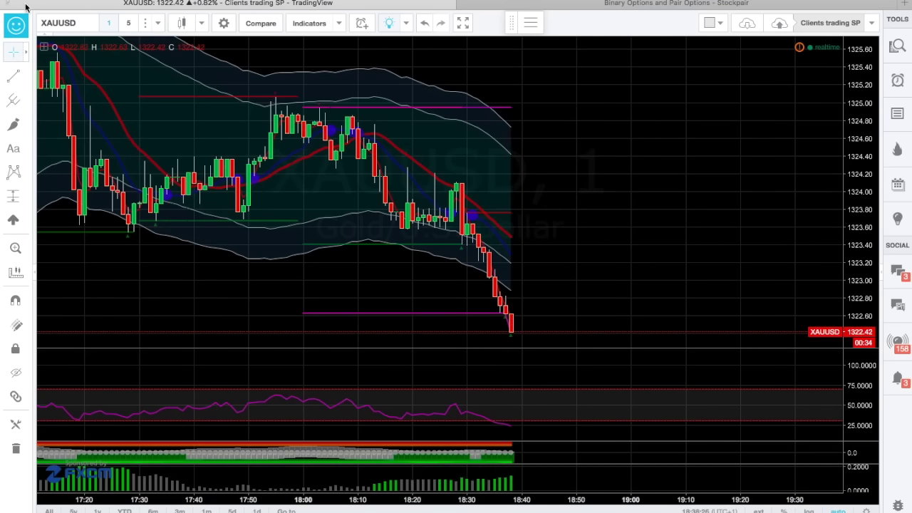
{"action": "key", "text": "alt+t"}
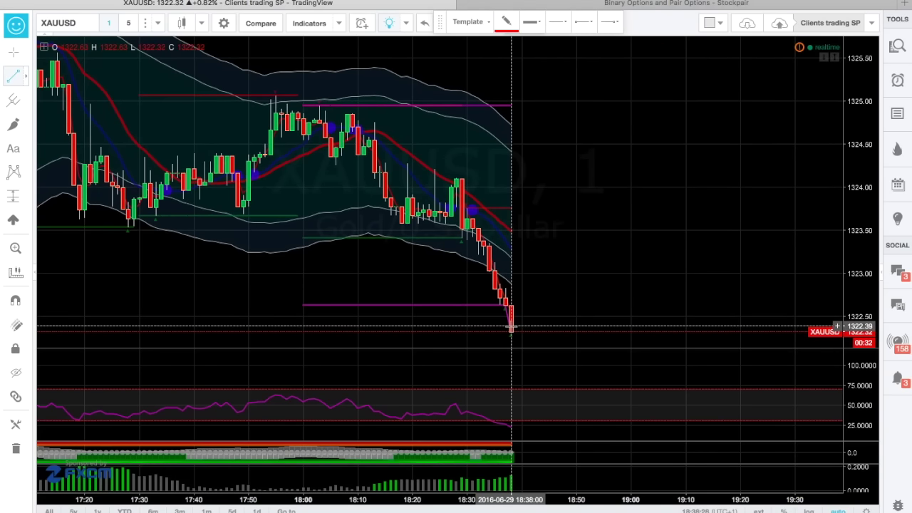
{"action": "left_click", "coordinate": [522, 325]}
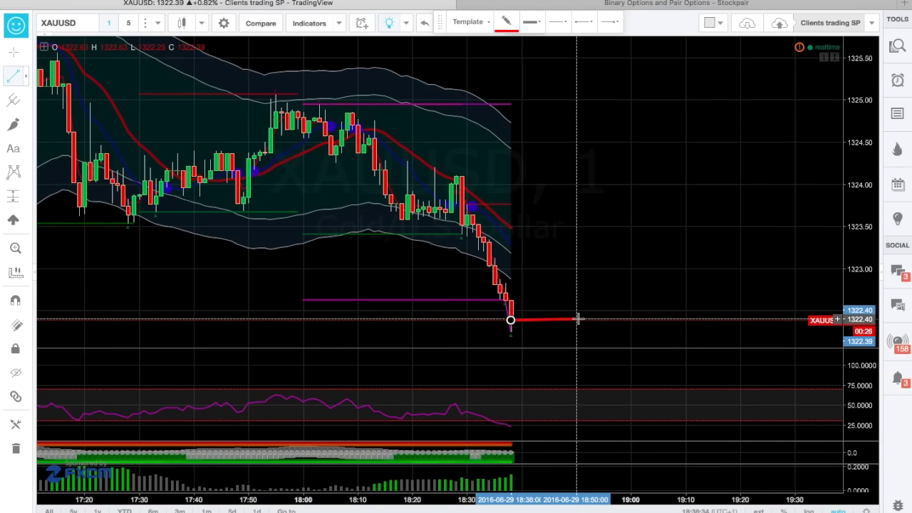
{"action": "left_click", "coordinate": [587, 284]}
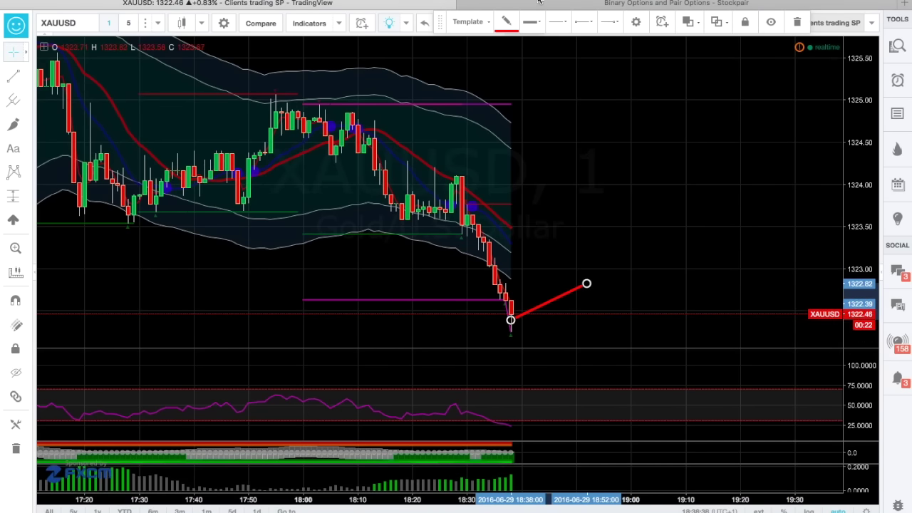
Step: Compare the open £100 gold position in Stockpair with the latest XAUUSD candles on the TradingView chart
{"action": "left_click", "coordinate": [545, 6]}
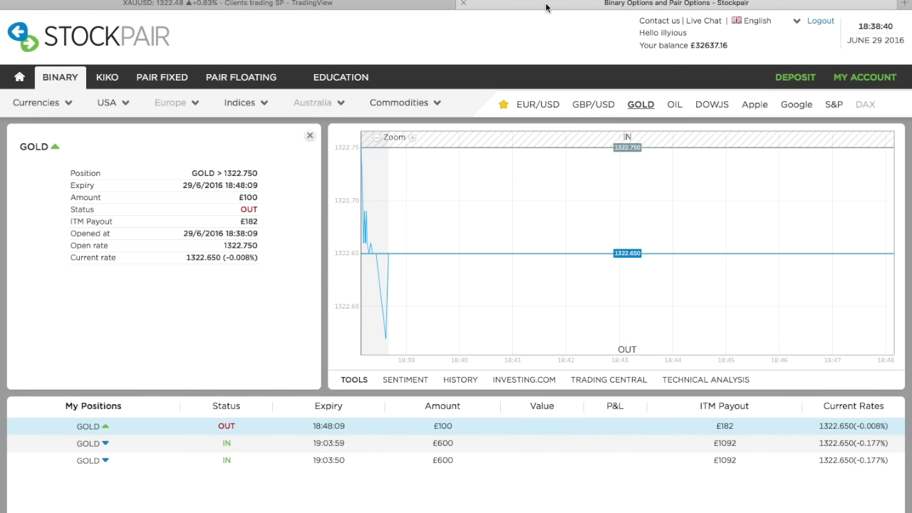
{"action": "left_click", "coordinate": [357, 2]}
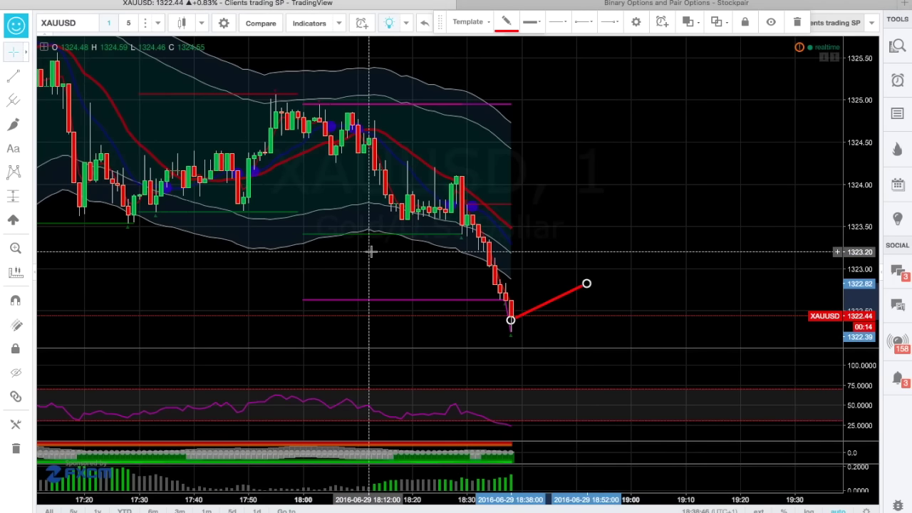
{"action": "scroll", "coordinate": [370, 252], "scroll_direction": "down", "scroll_amount": 2}
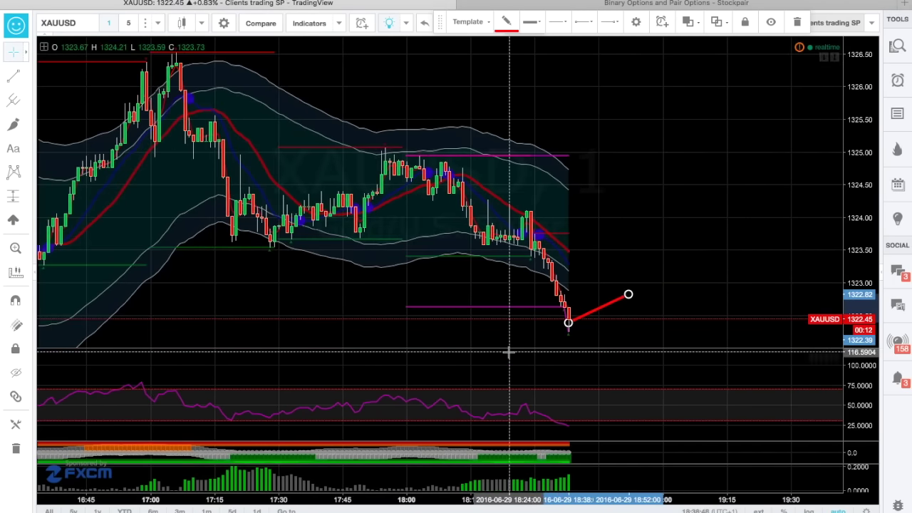
{"action": "scroll", "coordinate": [510, 356], "scroll_direction": "up", "scroll_amount": 2}
{"action": "scroll", "coordinate": [511, 358], "scroll_direction": "up", "scroll_amount": 3}
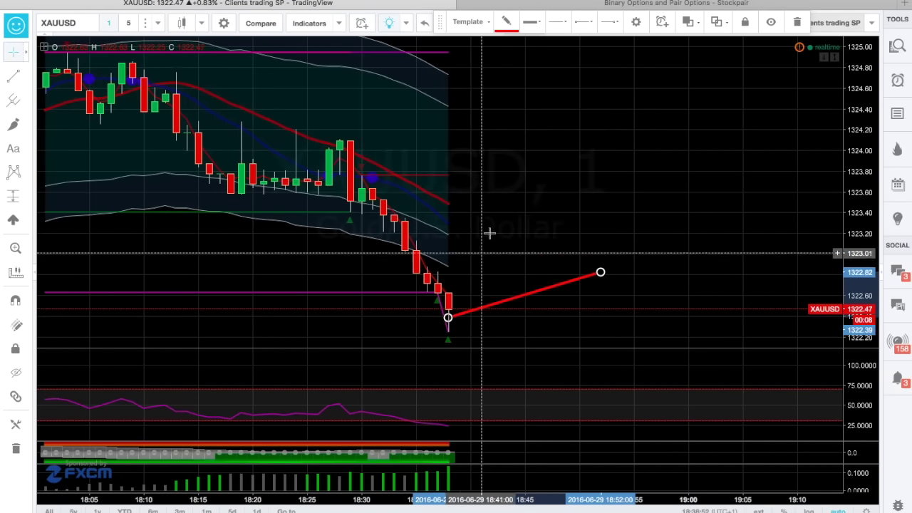
{"action": "left_click", "coordinate": [591, 8]}
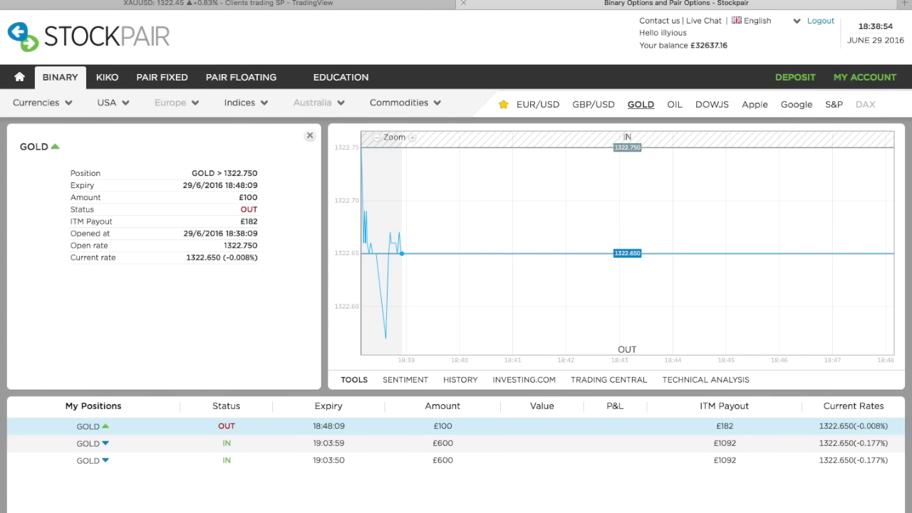
{"action": "left_click", "coordinate": [383, 8]}
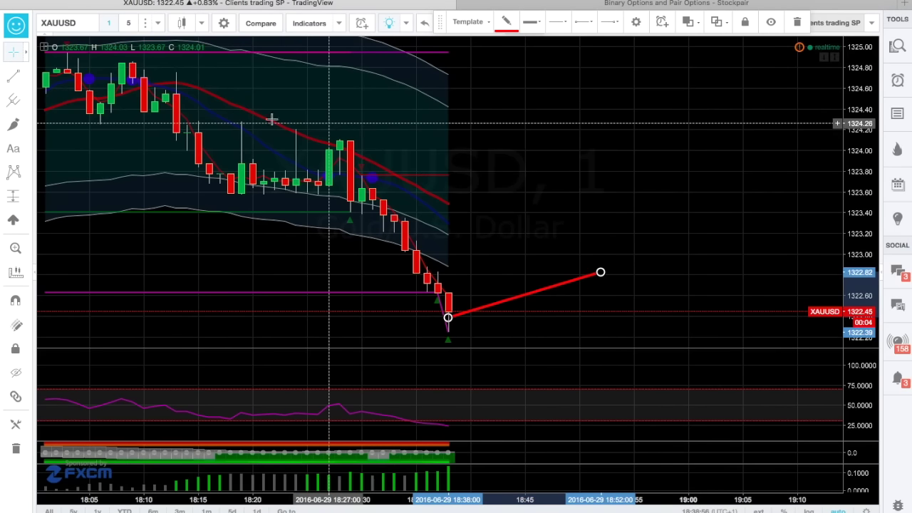
Step: Bring up the oil option in Stockpair and load the symbol OIL on the TradingView chart
{"action": "left_click", "coordinate": [85, 30]}
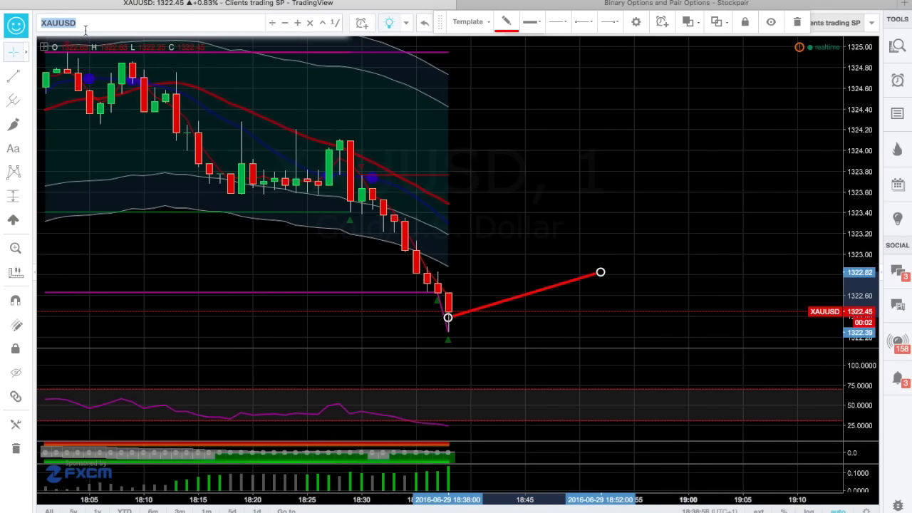
{"action": "left_click", "coordinate": [671, 7]}
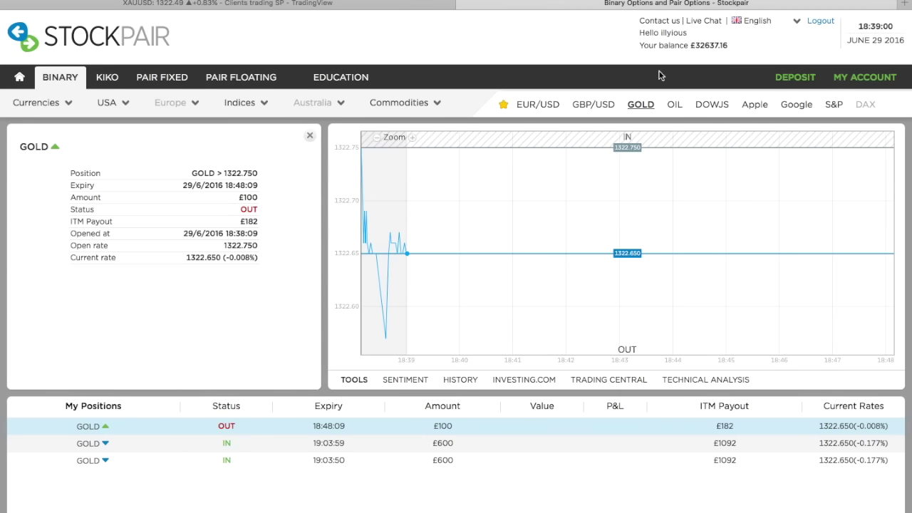
{"action": "left_click", "coordinate": [678, 105]}
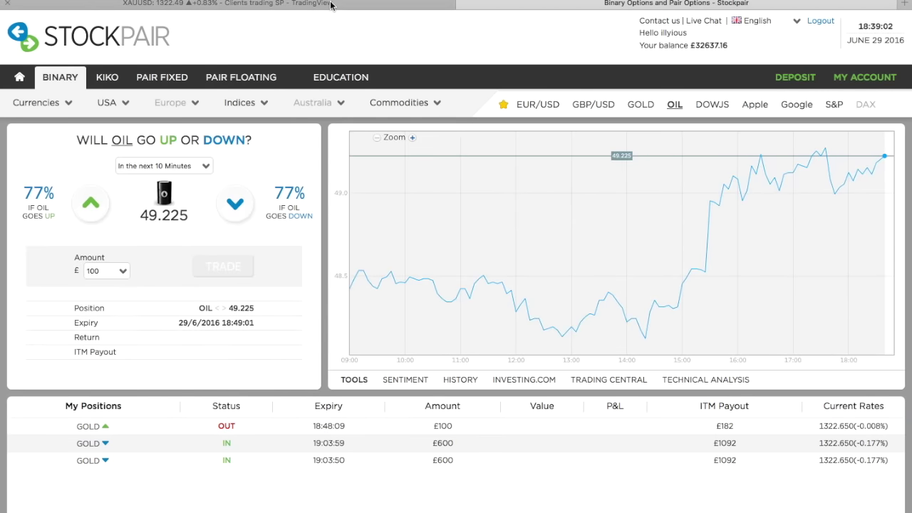
{"action": "left_click", "coordinate": [330, 4]}
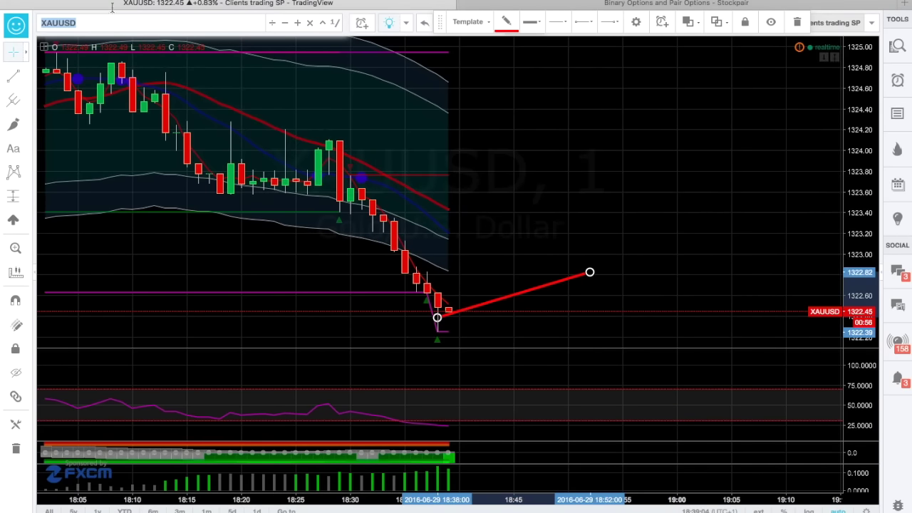
{"action": "type", "text": "O"}
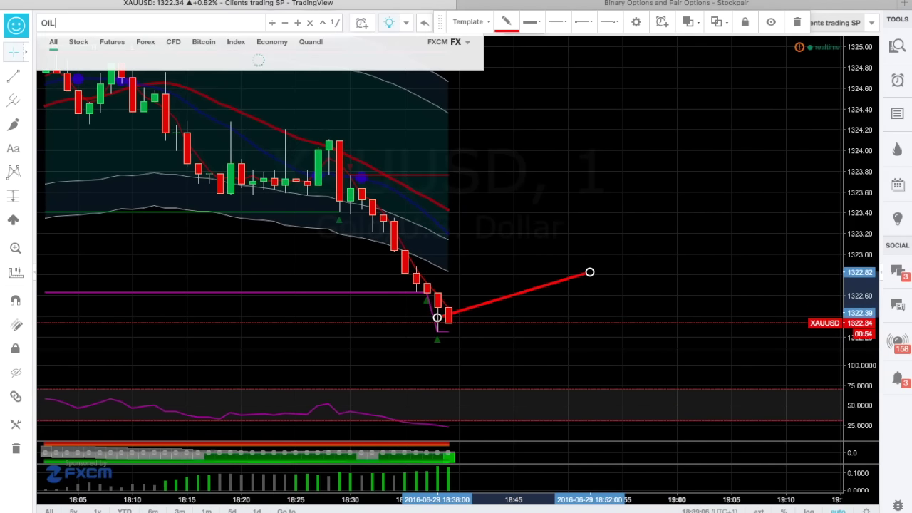
{"action": "type", "text": "IL"}
{"action": "key", "text": "Return"}
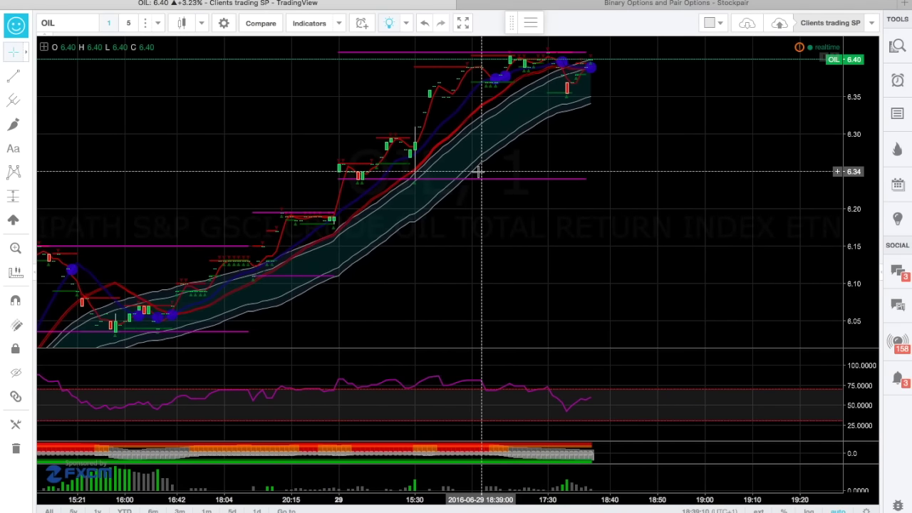
Step: Change the chart symbol to USOIL and examine its most recent candles for a reversal setup
{"action": "left_click", "coordinate": [85, 26]}
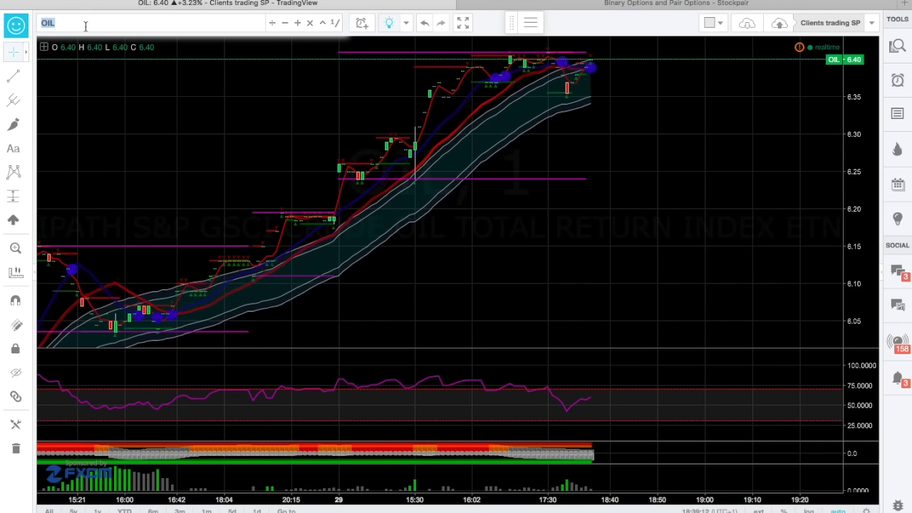
{"action": "type", "text": "US"}
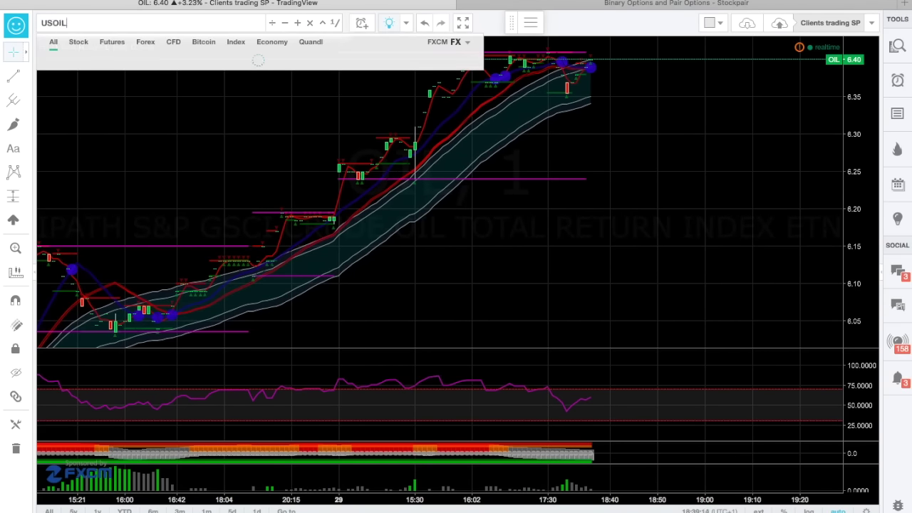
{"action": "key", "text": "Return"}
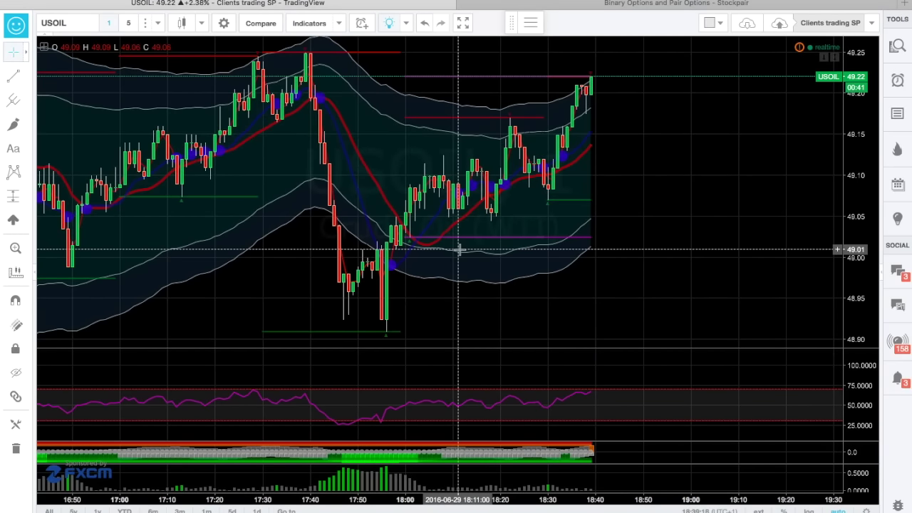
{"action": "scroll", "coordinate": [459, 250], "scroll_direction": "up", "scroll_amount": 3}
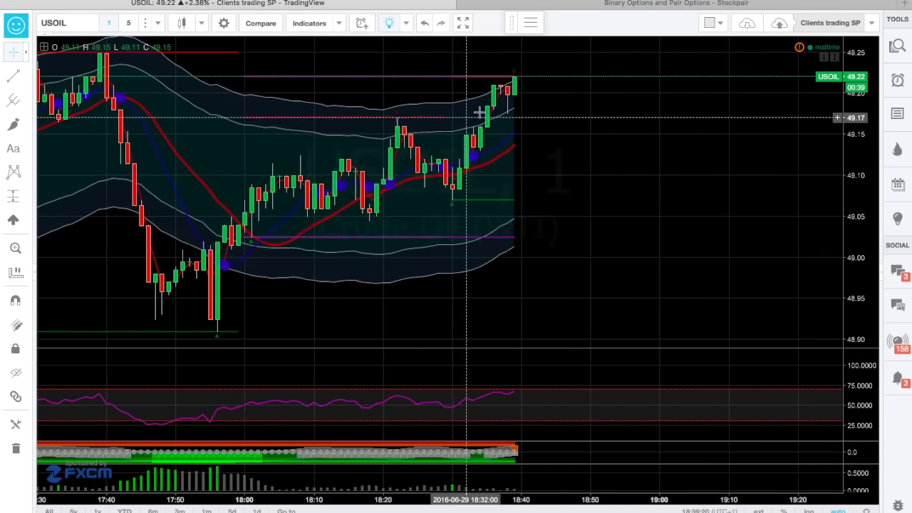
{"action": "scroll", "coordinate": [563, 131], "scroll_direction": "up", "scroll_amount": 3}
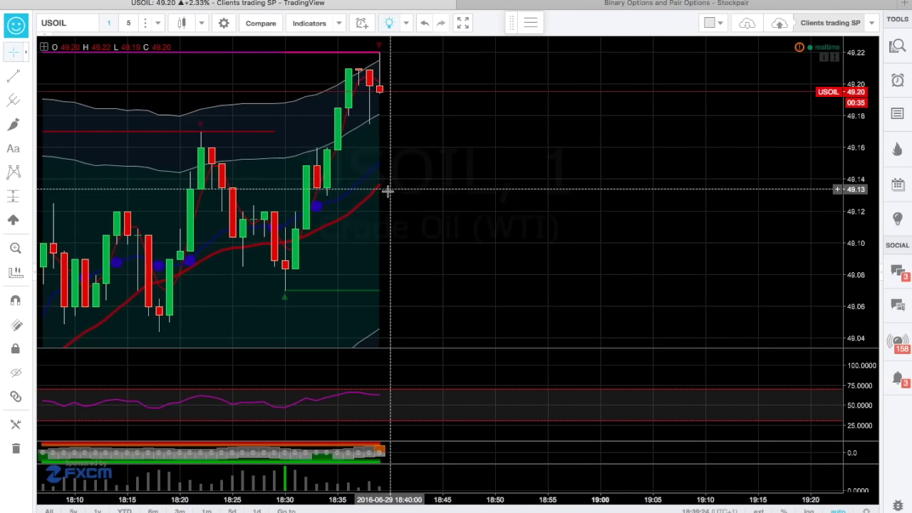
{"action": "scroll", "coordinate": [187, 143], "scroll_direction": "down", "scroll_amount": 5}
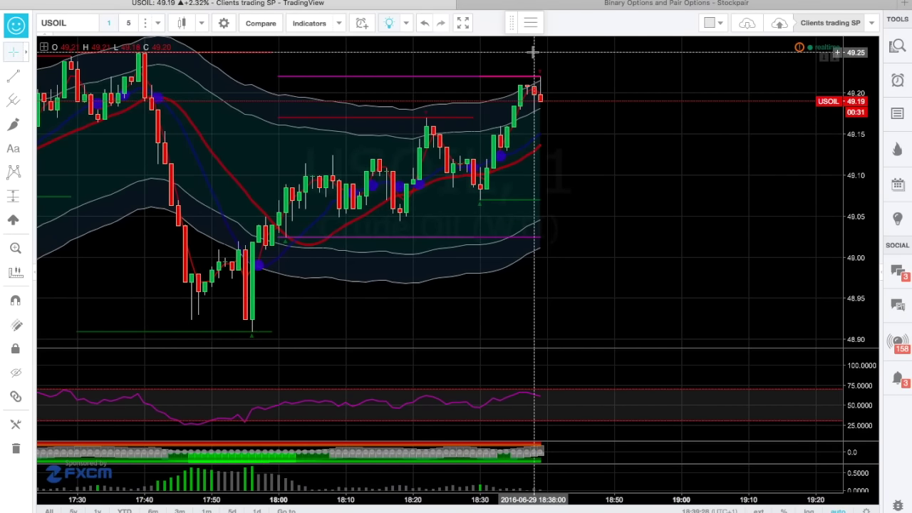
Step: Check the open £100 gold position in Stockpair, and return the TradingView chart to XAUUSD
{"action": "key", "text": "ctrl+Tab"}
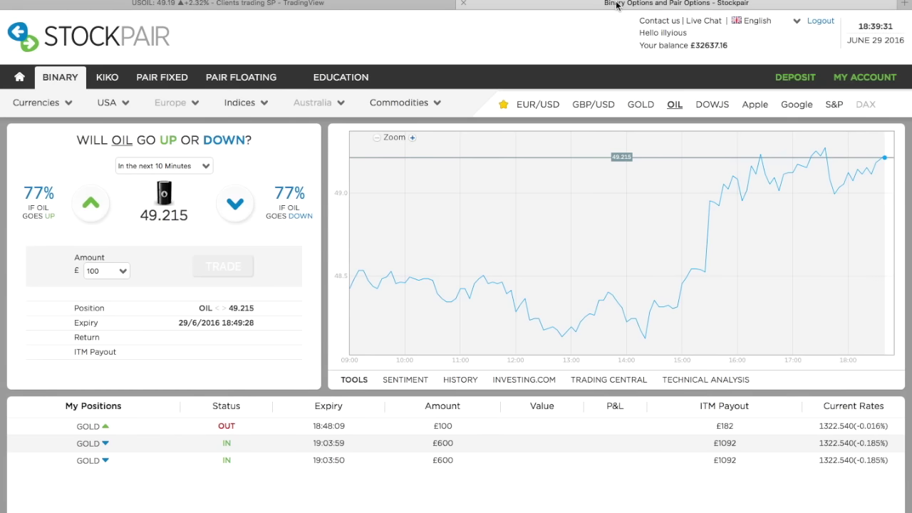
{"action": "left_click", "coordinate": [423, 427]}
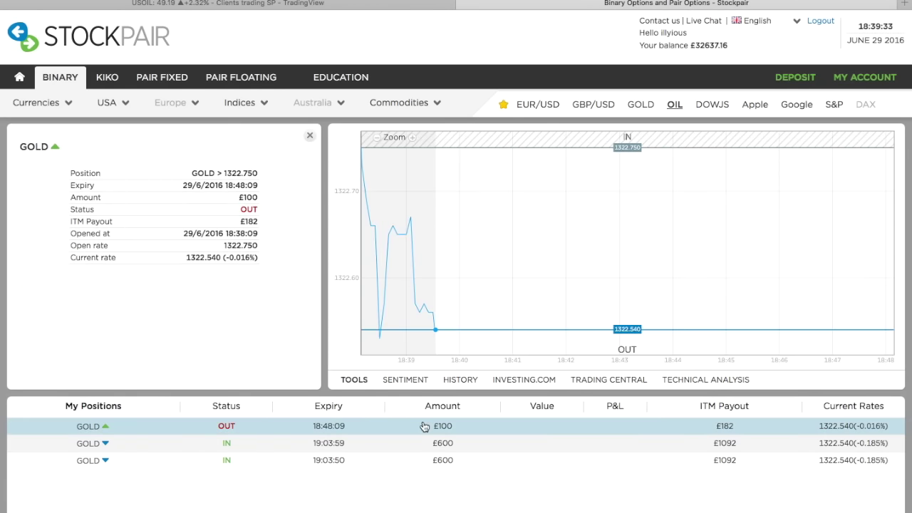
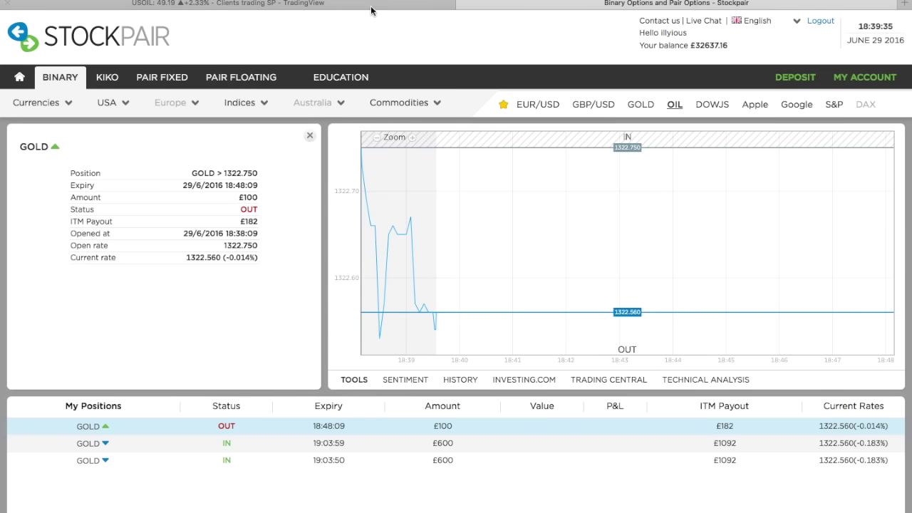
{"action": "left_click", "coordinate": [370, 6]}
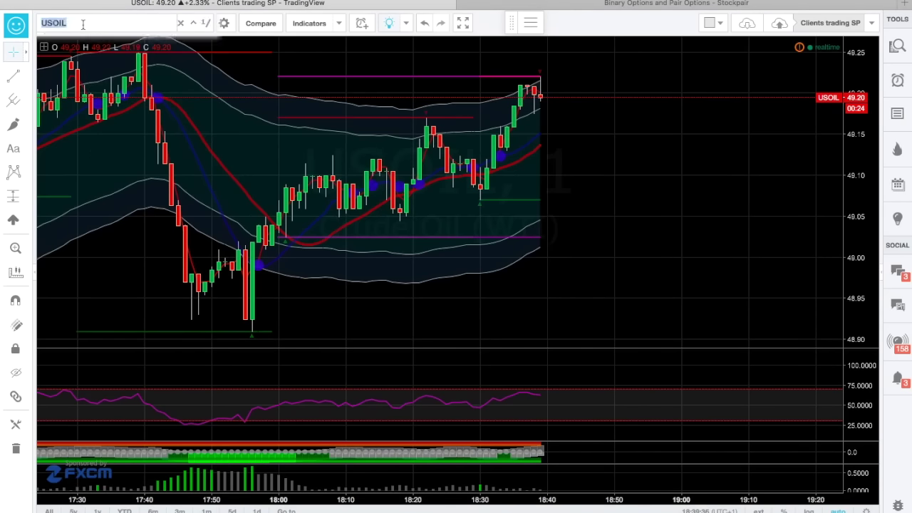
{"action": "type", "text": "XAUUSD"}
{"action": "key", "text": "Return"}
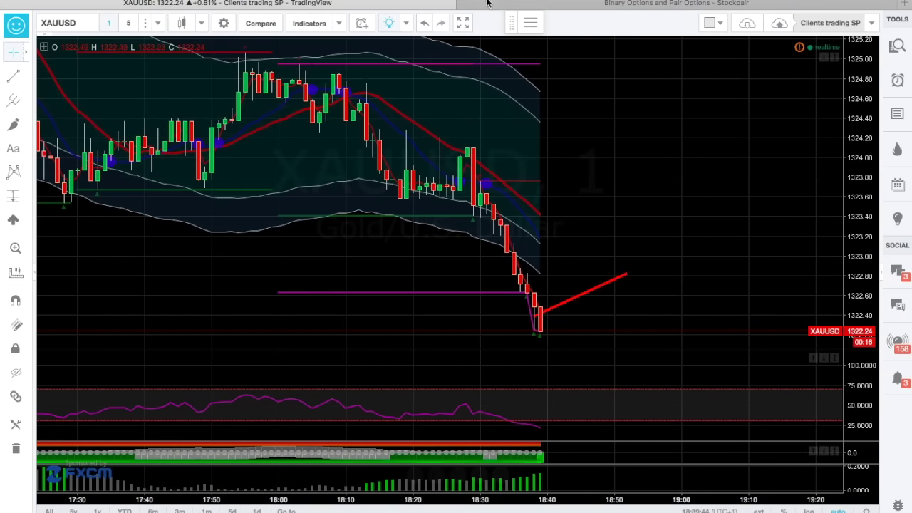
Step: Switch to Stockpair and place a £100 binary trade on gold going up in the next 10 minutes
{"action": "left_click", "coordinate": [524, 6]}
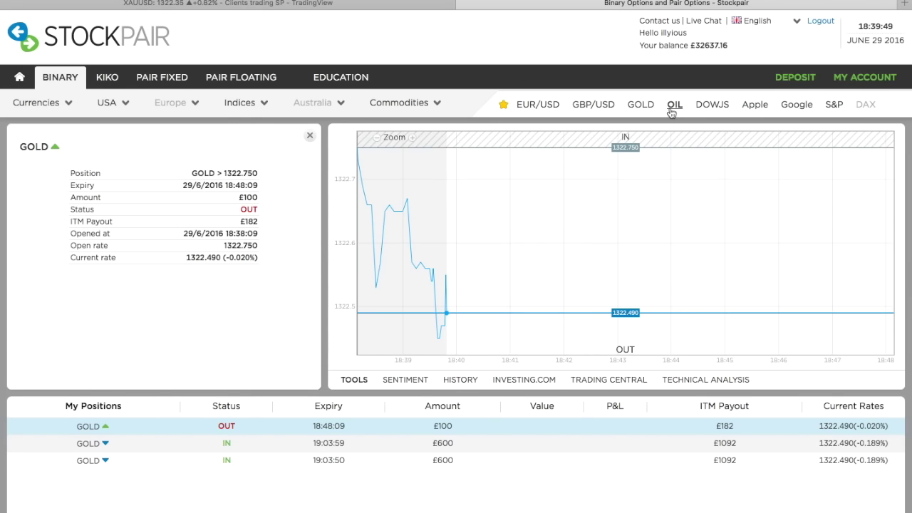
{"action": "left_click", "coordinate": [641, 105]}
{"action": "left_click", "coordinate": [91, 201]}
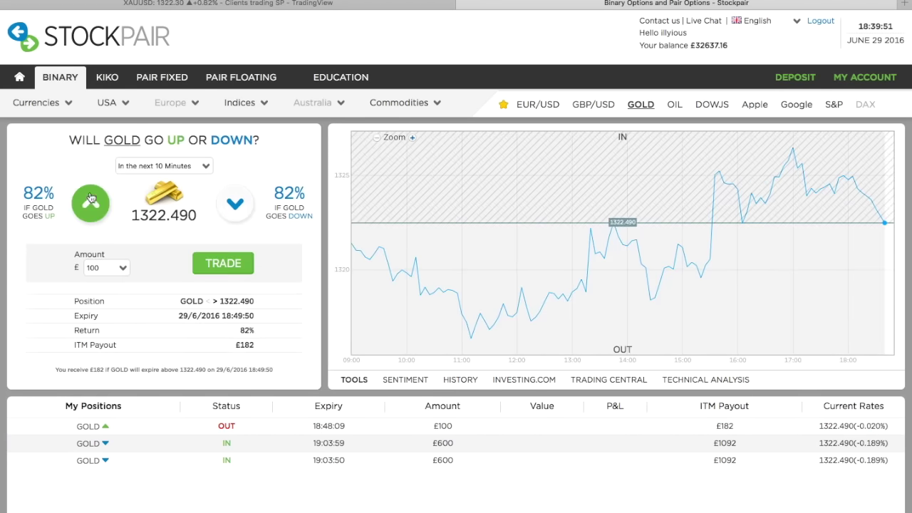
{"action": "left_click", "coordinate": [107, 268]}
{"action": "left_click", "coordinate": [218, 265]}
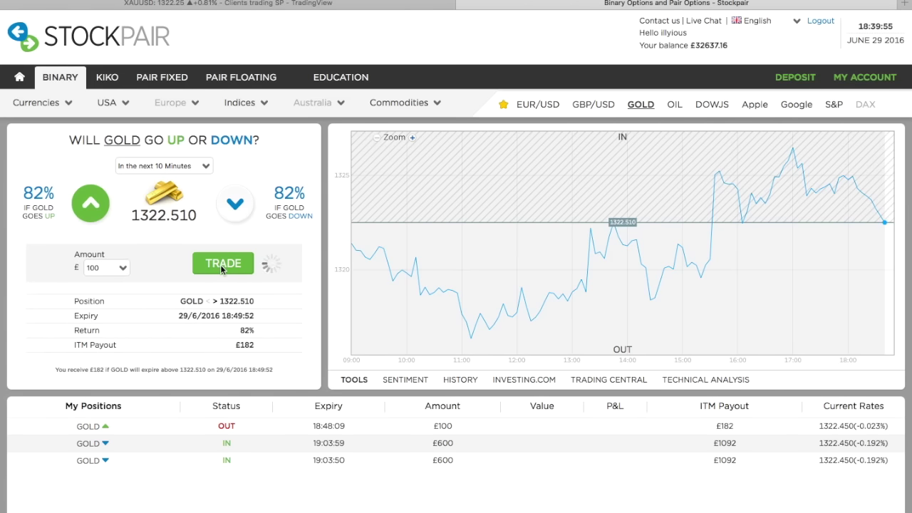
Step: Add another £100 trade on gold going up with the same 10-minute expiry
{"action": "mouse_move", "coordinate": [340, 97]}
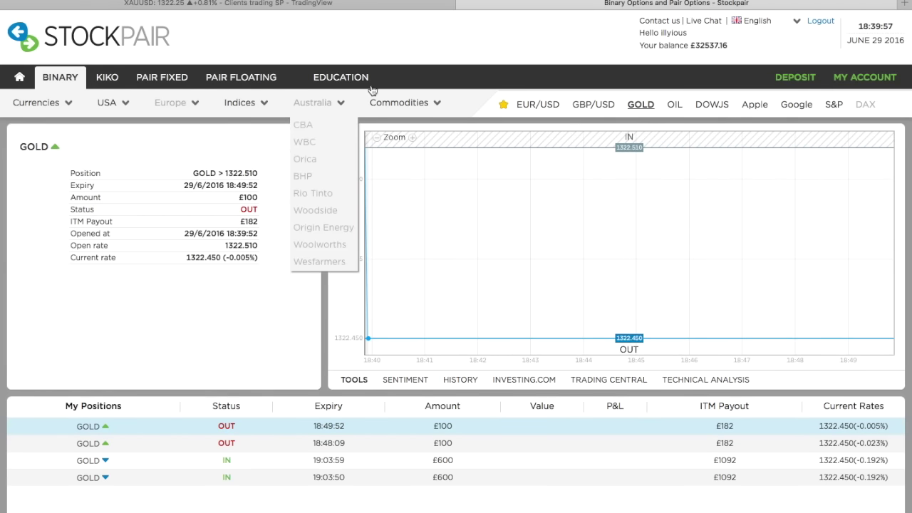
{"action": "left_click", "coordinate": [638, 111]}
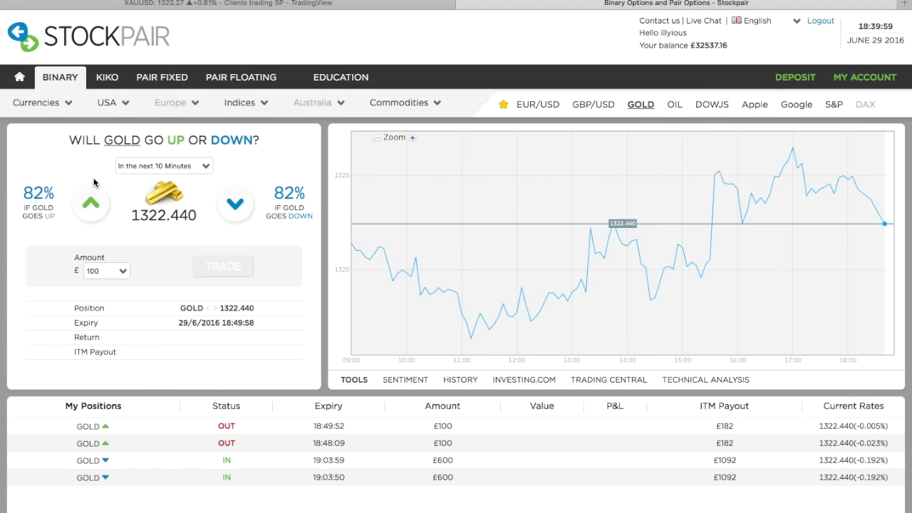
{"action": "left_click", "coordinate": [97, 208]}
{"action": "left_click", "coordinate": [222, 266]}
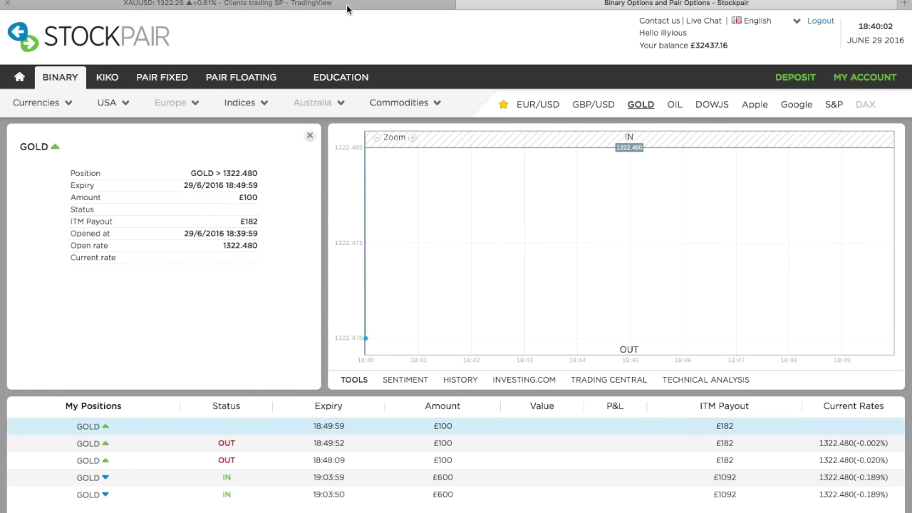
Step: Check the XAUUSD chart in TradingView, and place a £500 trade in Stockpair on gold going up in the next 10 minutes
{"action": "left_click", "coordinate": [347, 5]}
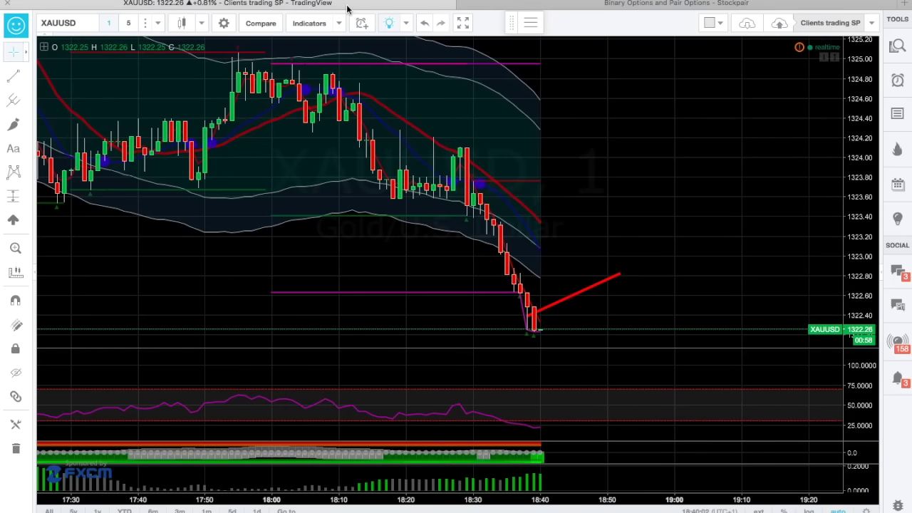
{"action": "left_click", "coordinate": [618, 4]}
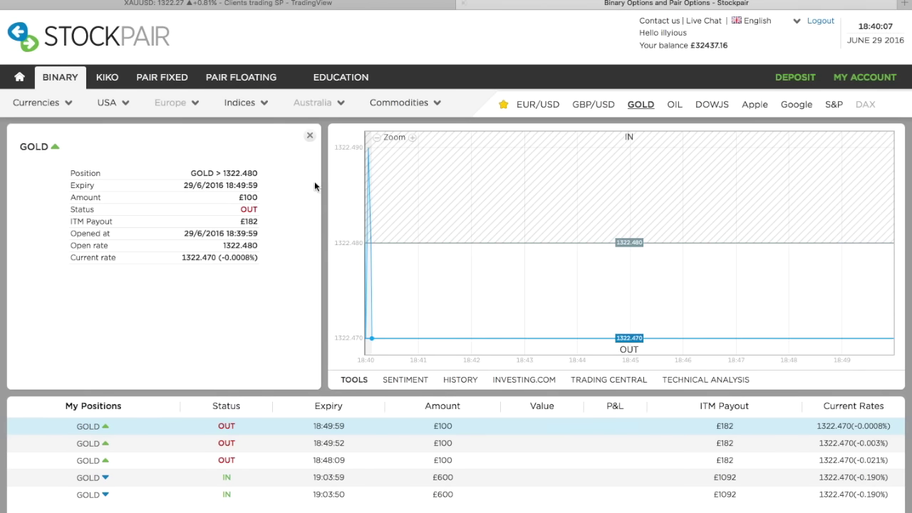
{"action": "left_click", "coordinate": [644, 105]}
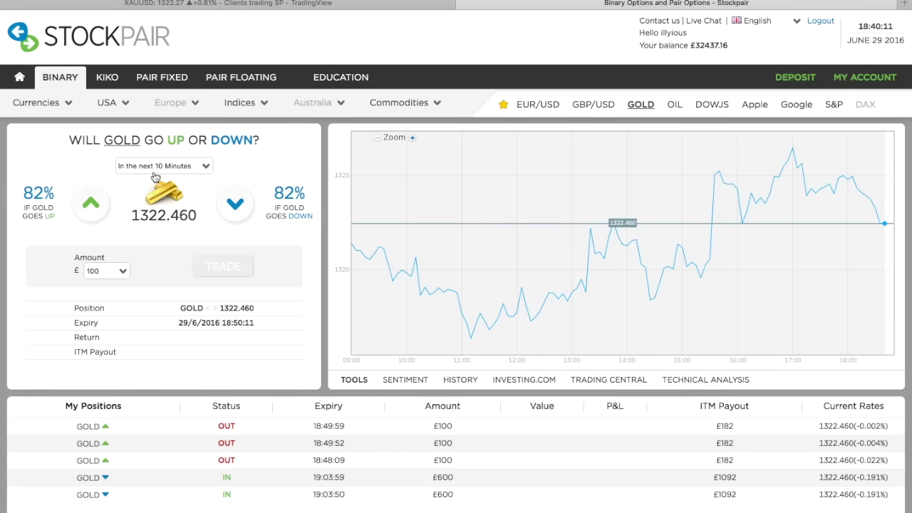
{"action": "left_click", "coordinate": [116, 278]}
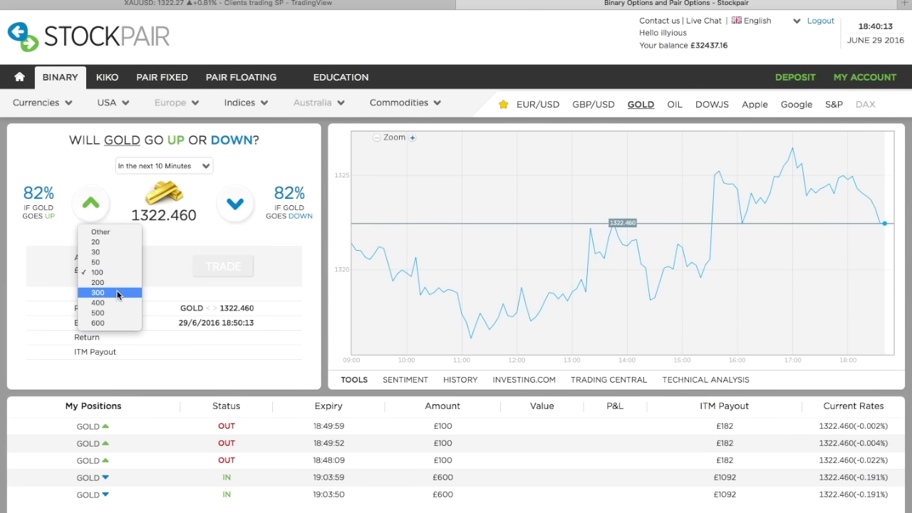
{"action": "left_click", "coordinate": [114, 313]}
{"action": "left_click", "coordinate": [96, 205]}
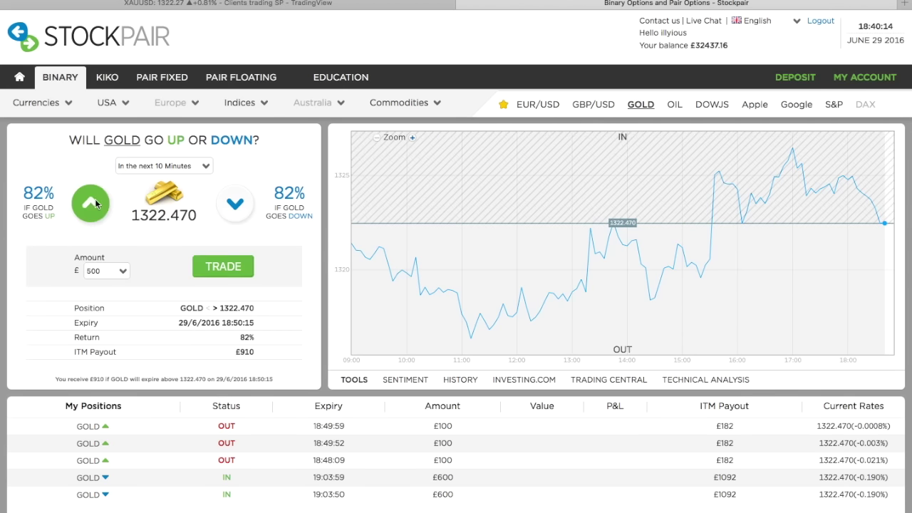
{"action": "left_click", "coordinate": [238, 264]}
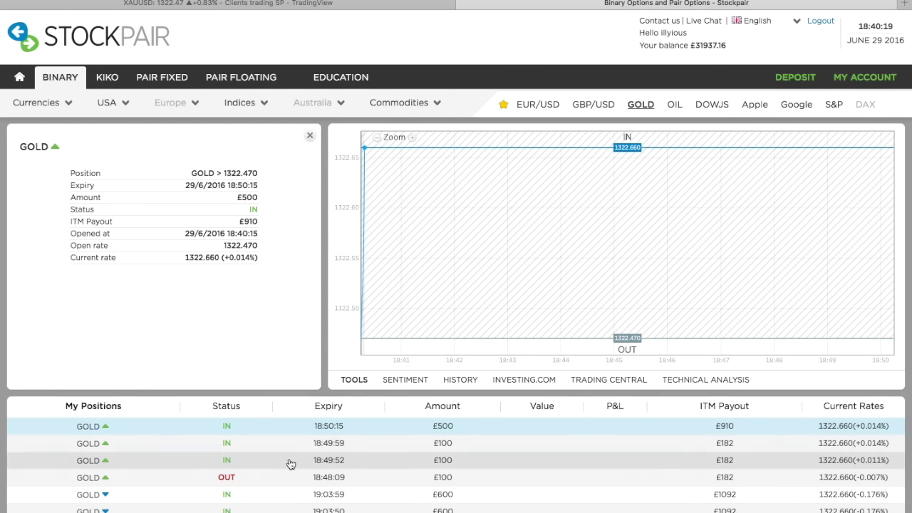
Step: Check the XAUUSD chart in TradingView, and review the open gold positions in Stockpair, ending with the £500 trade expiring at 18:50:15
{"action": "left_click", "coordinate": [392, 11]}
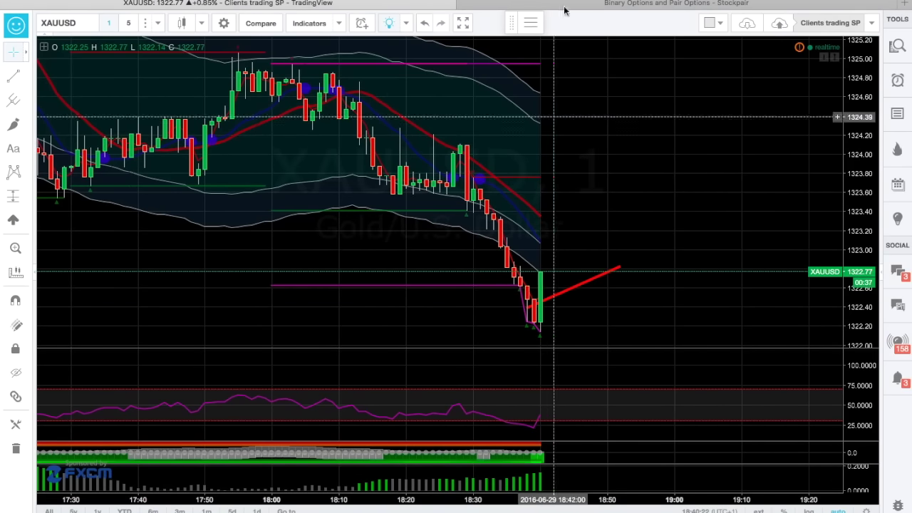
{"action": "left_click", "coordinate": [604, 4]}
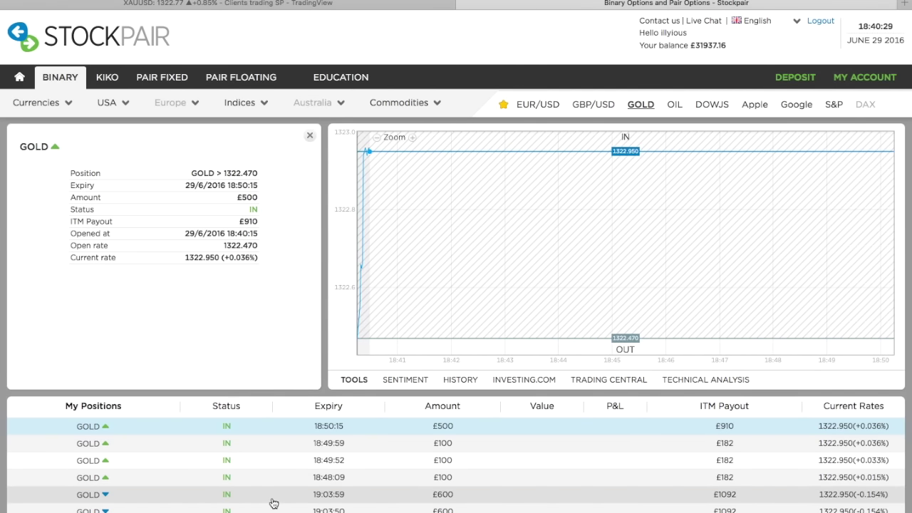
{"action": "left_click", "coordinate": [257, 497]}
{"action": "left_click", "coordinate": [301, 482]}
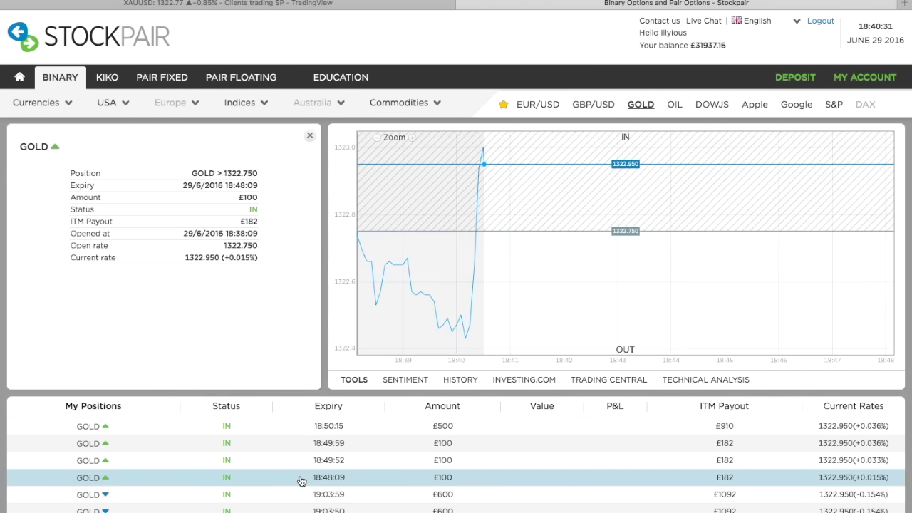
{"action": "left_click", "coordinate": [299, 463]}
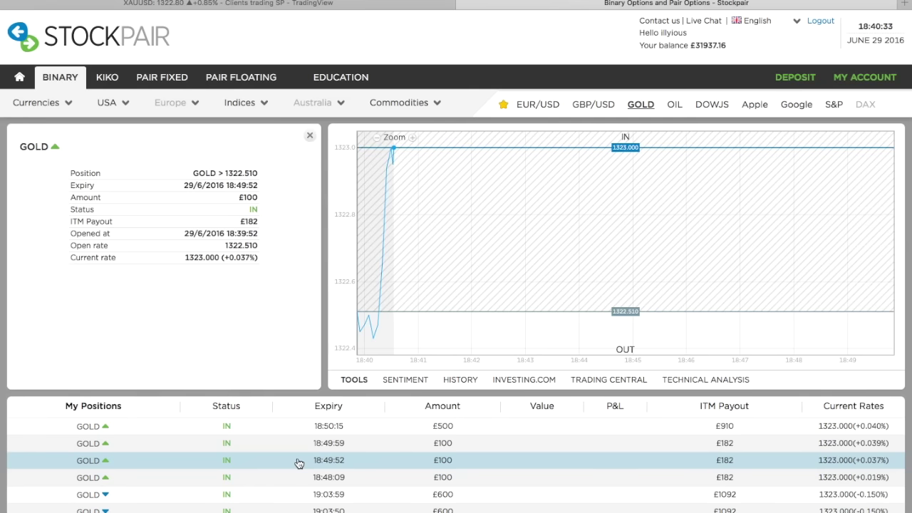
{"action": "left_click", "coordinate": [320, 443]}
{"action": "left_click", "coordinate": [338, 426]}
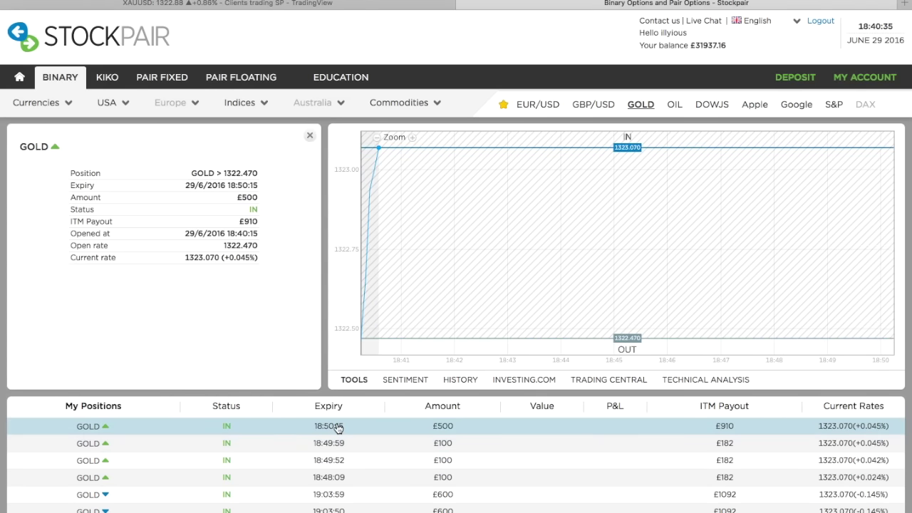
Step: Inspect the latest XAUUSD candles up close in TradingView, and view the £600 gold-down position expiring at 19:03:50 in Stockpair
{"action": "left_click", "coordinate": [400, 4]}
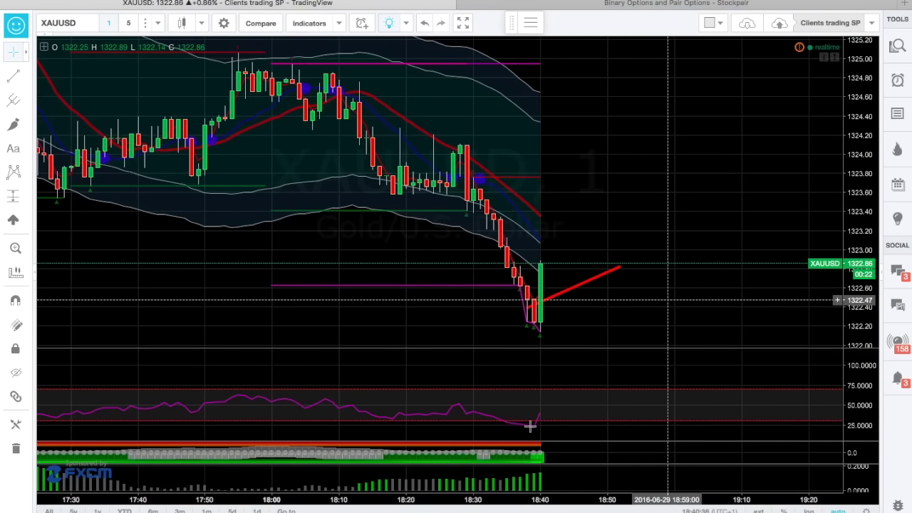
{"action": "scroll", "coordinate": [425, 228], "scroll_direction": "up", "scroll_amount": 3}
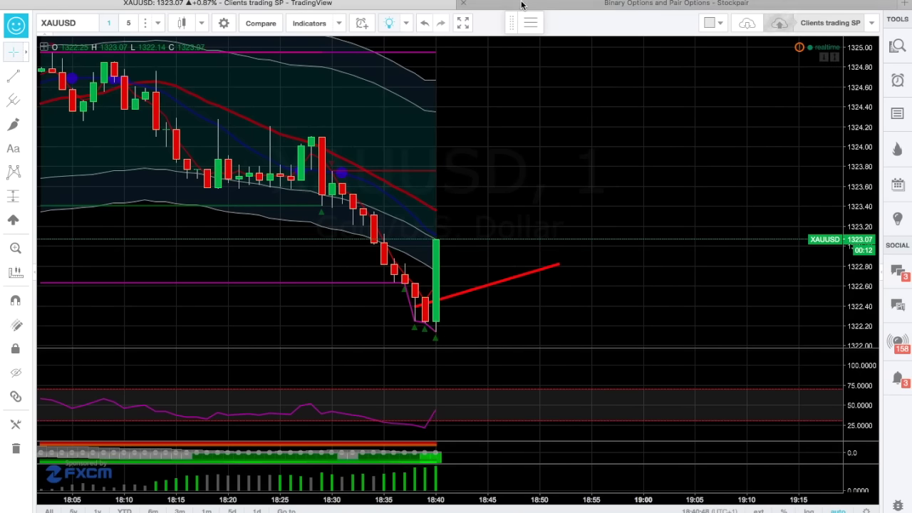
{"action": "left_click", "coordinate": [768, 5]}
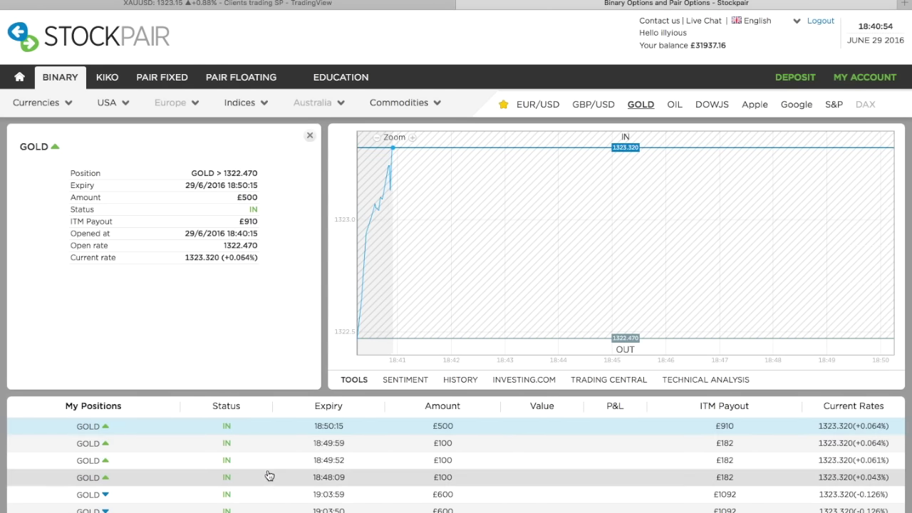
{"action": "left_click", "coordinate": [271, 508]}
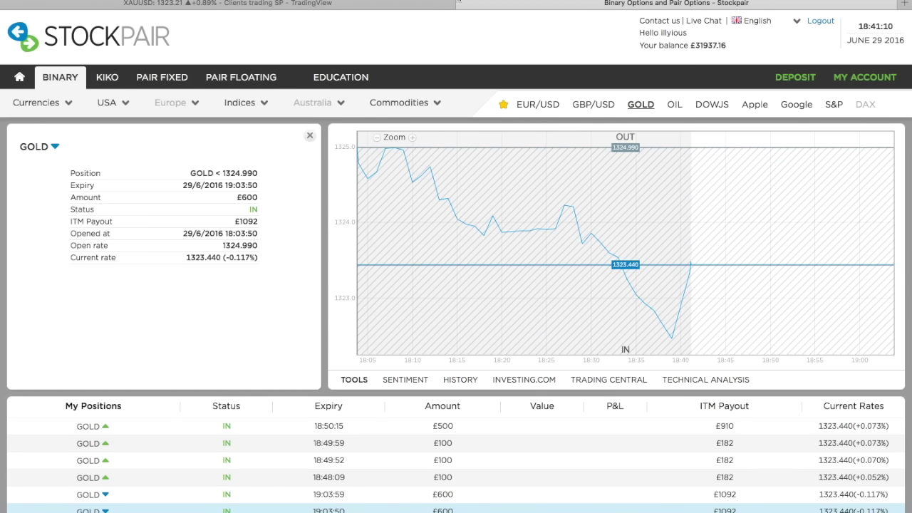
Step: Compare the wider XAUUSD price history in TradingView with the open £500 gold-up position in Stockpair
{"action": "left_click", "coordinate": [414, 5]}
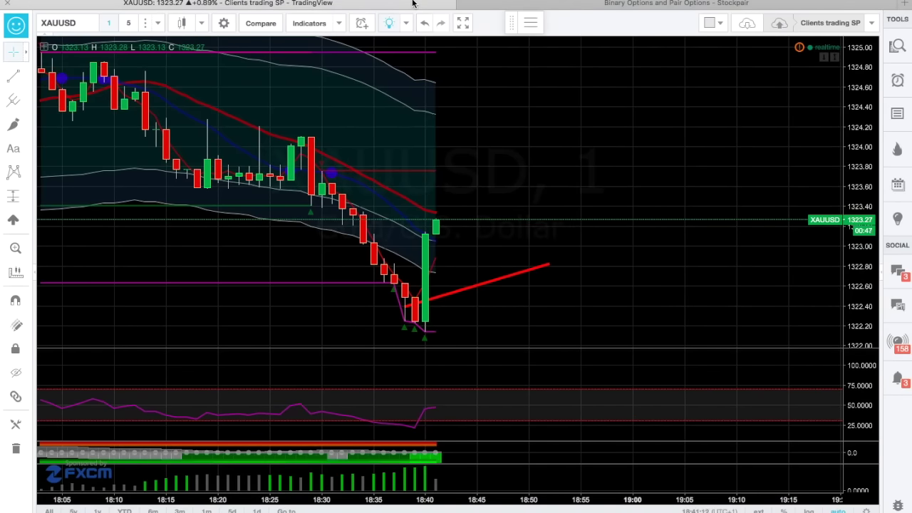
{"action": "left_click", "coordinate": [584, 6]}
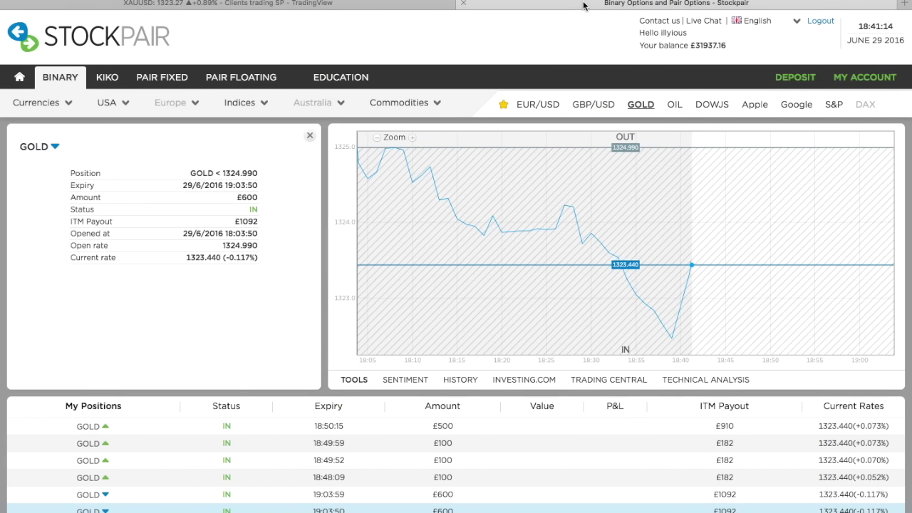
{"action": "left_click", "coordinate": [355, 6]}
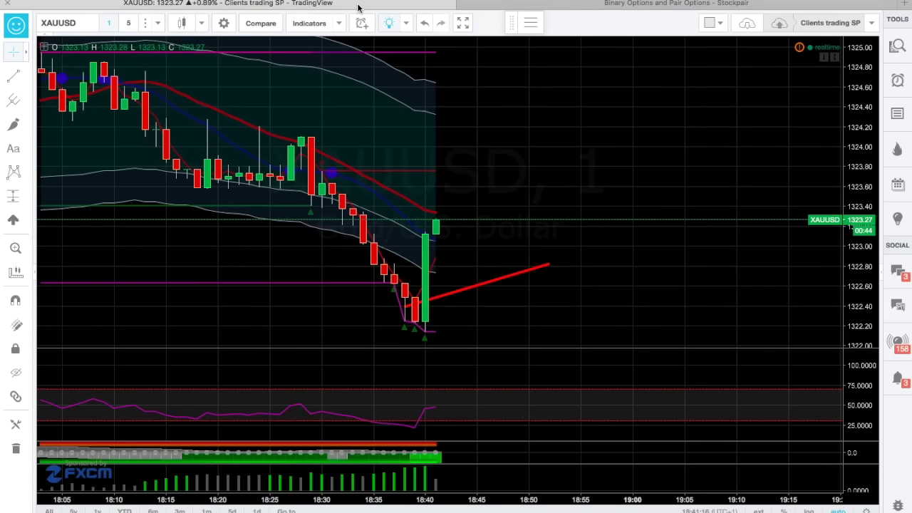
{"action": "left_click", "coordinate": [81, 22]}
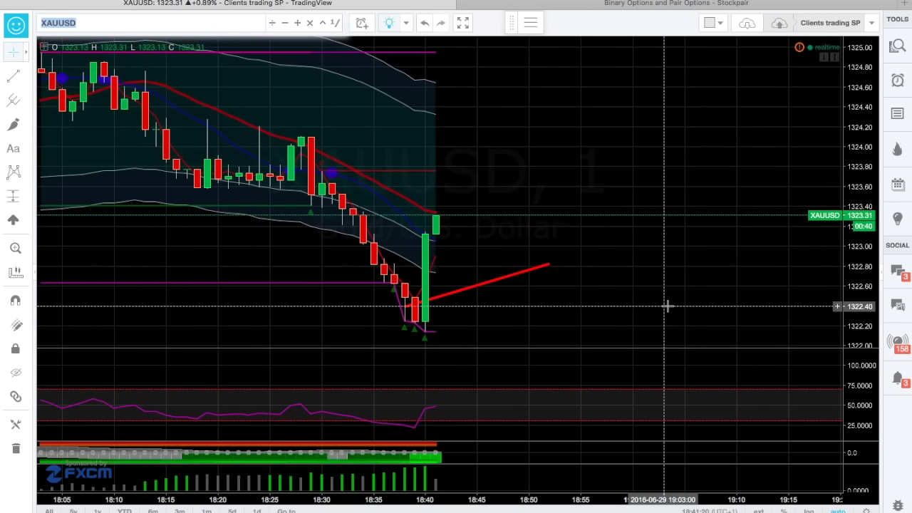
{"action": "scroll", "coordinate": [666, 306], "scroll_direction": "down", "scroll_amount": 2}
{"action": "scroll", "coordinate": [666, 306], "scroll_direction": "down", "scroll_amount": 2}
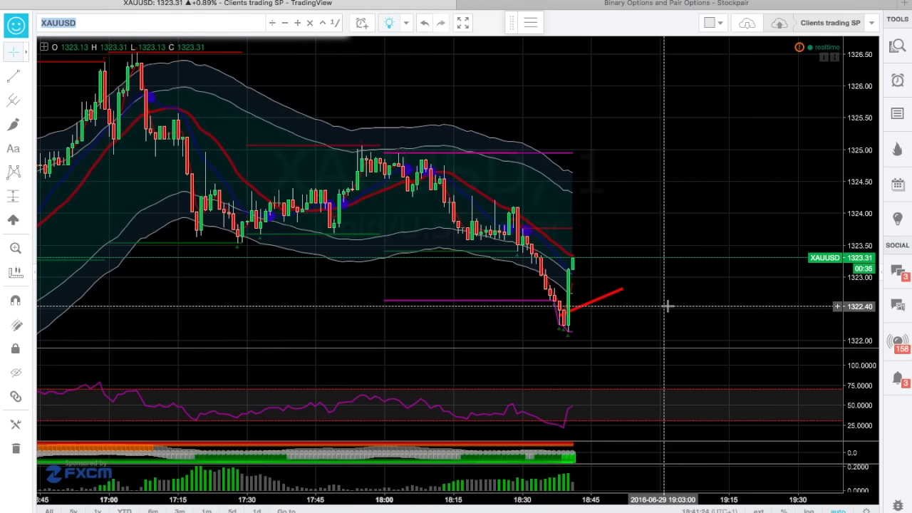
{"action": "left_click", "coordinate": [620, 5]}
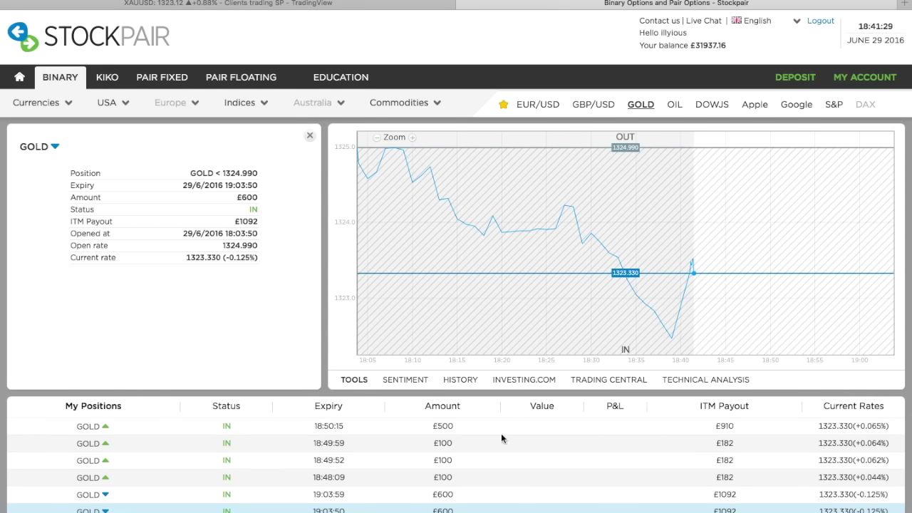
{"action": "left_click", "coordinate": [538, 424]}
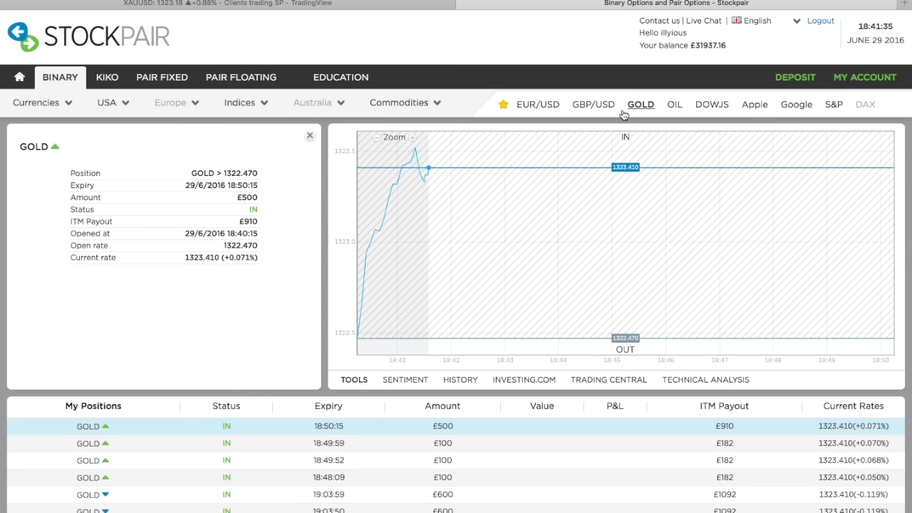
Step: Open the silver (SLVR) binary option in Stockpair, and load the XAGUSD chart in TradingView
{"action": "left_click", "coordinate": [399, 102]}
{"action": "left_click", "coordinate": [395, 158]}
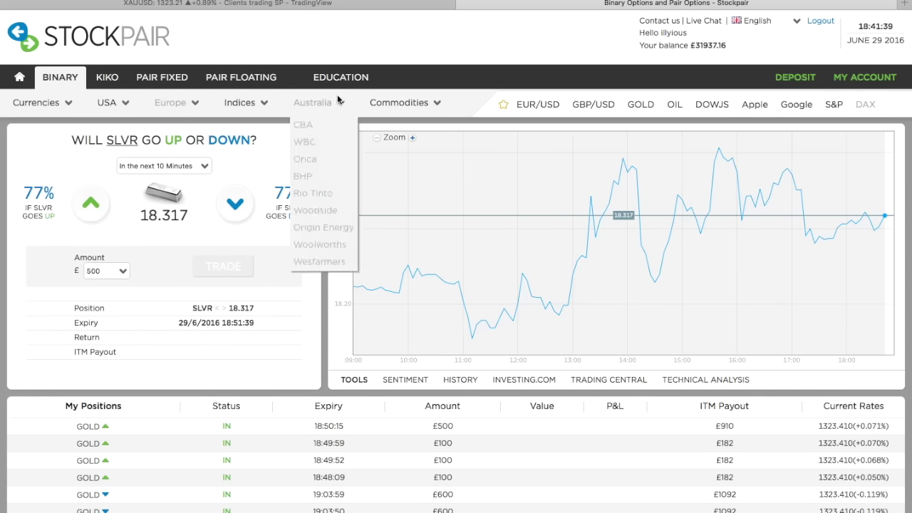
{"action": "left_click", "coordinate": [412, 6]}
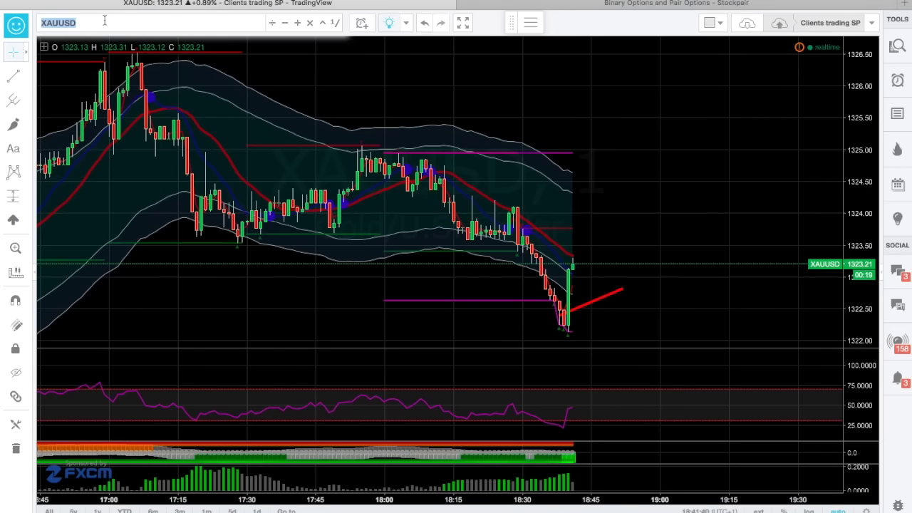
{"action": "type", "text": "XA"}
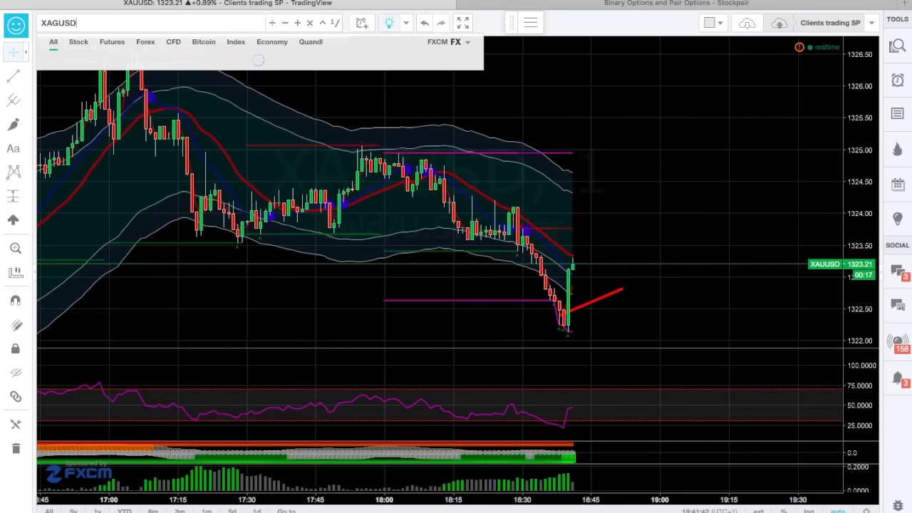
{"action": "type", "text": "GUSD"}
{"action": "key", "text": "Return"}
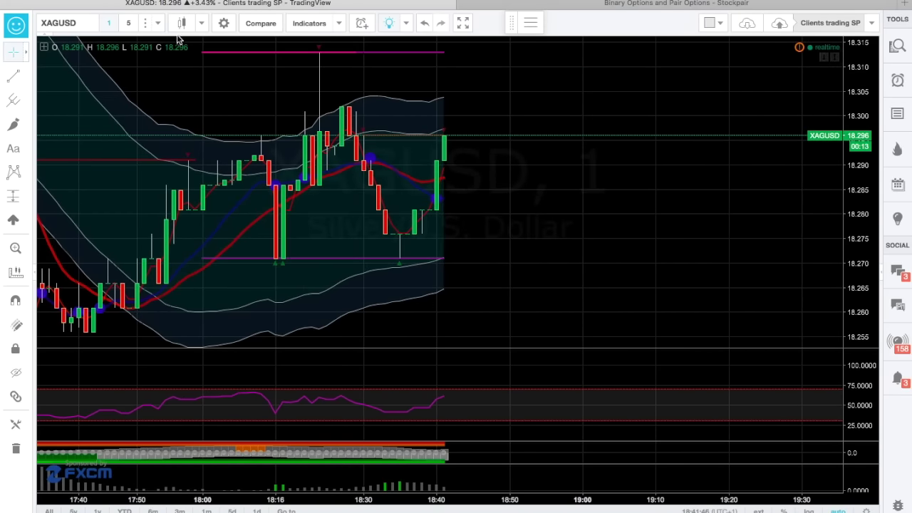
Step: Examine past reversals and indicator signals on the XAGUSD one-minute chart from about 13:45 up to the latest candles
{"action": "left_click", "coordinate": [86, 24]}
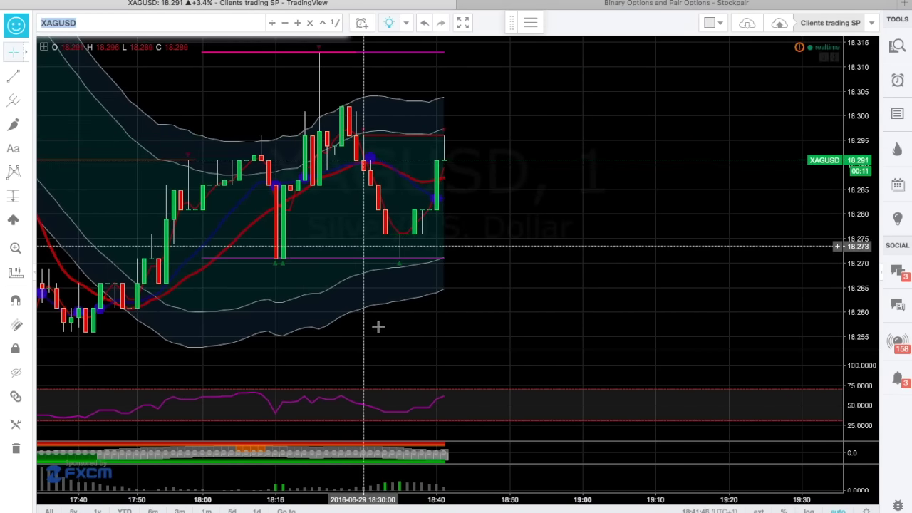
{"action": "scroll", "coordinate": [378, 328], "scroll_direction": "down", "scroll_amount": 3}
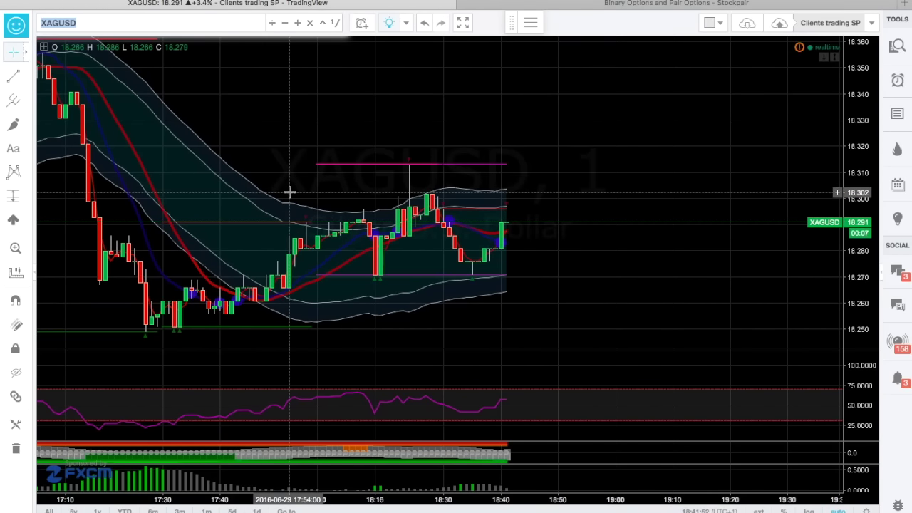
{"action": "scroll", "coordinate": [329, 186], "scroll_direction": "down", "scroll_amount": 2}
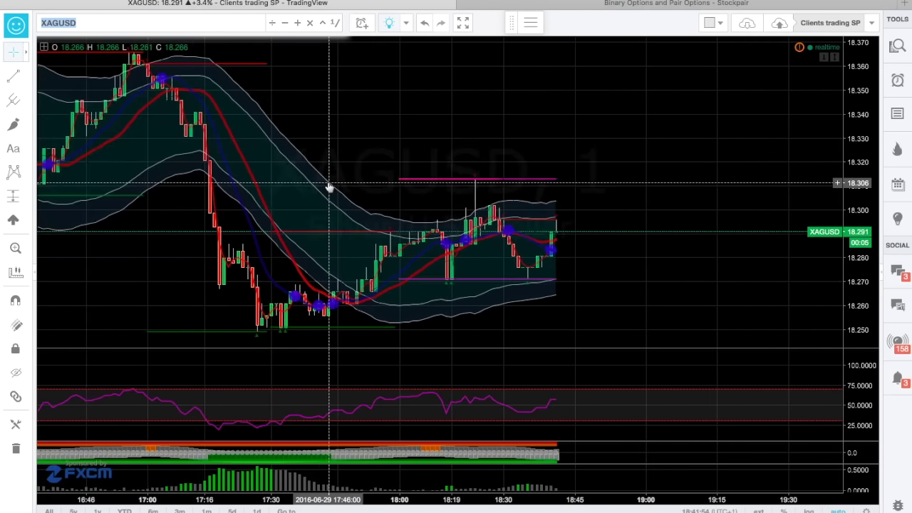
{"action": "scroll", "coordinate": [329, 186], "scroll_direction": "left", "scroll_amount": 5}
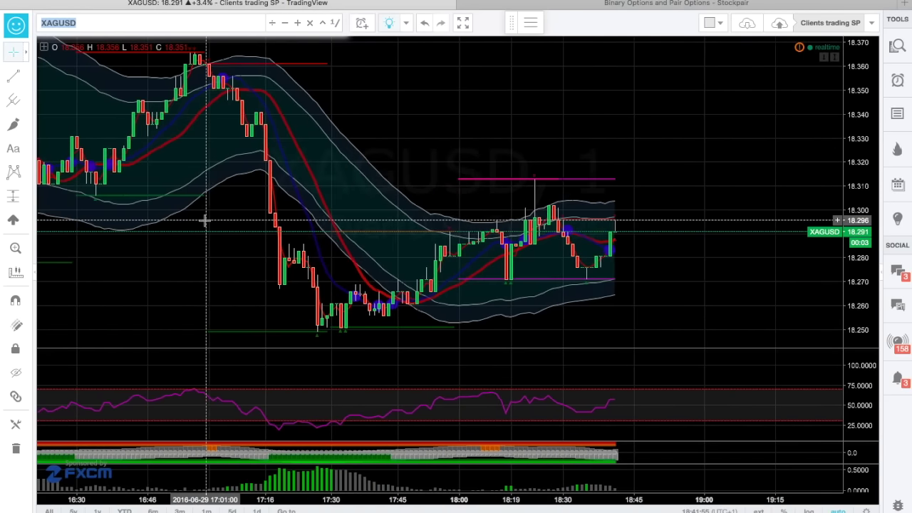
{"action": "scroll", "coordinate": [205, 221], "scroll_direction": "up", "scroll_amount": 4}
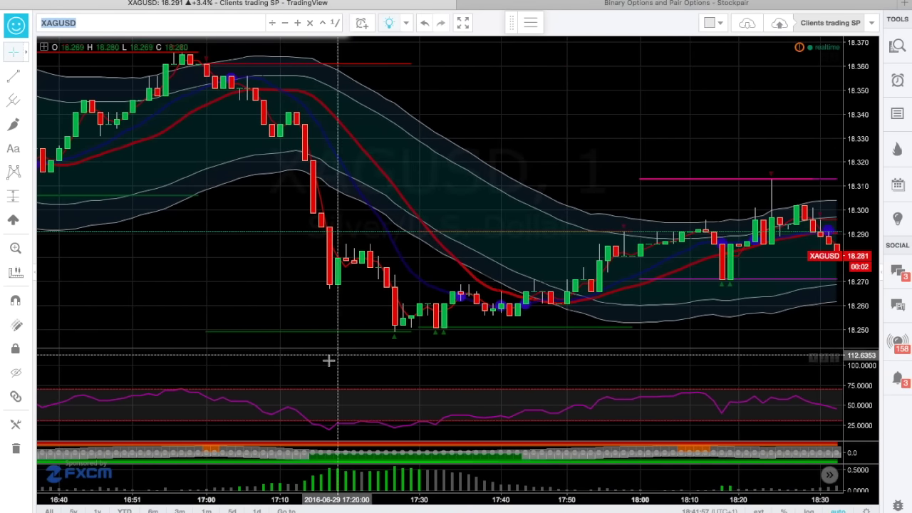
{"action": "scroll", "coordinate": [190, 184], "scroll_direction": "down", "scroll_amount": 2}
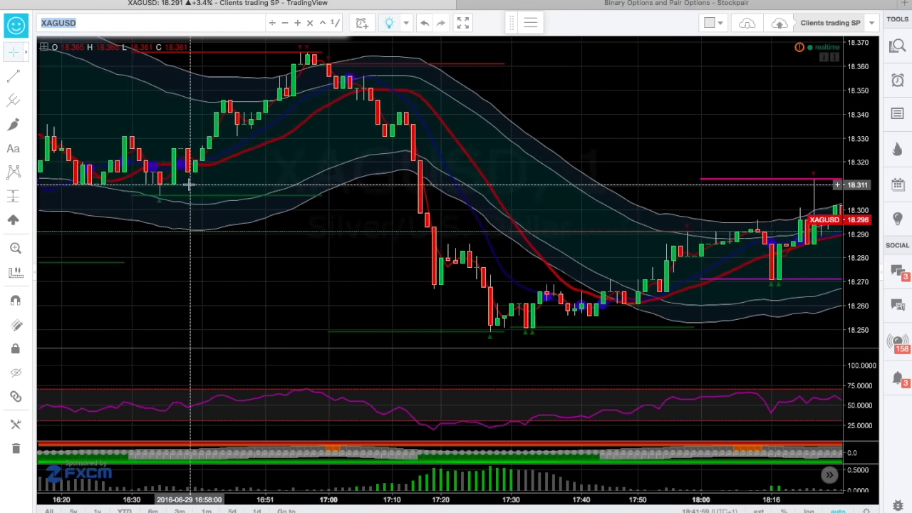
{"action": "scroll", "coordinate": [189, 183], "scroll_direction": "down", "scroll_amount": 3}
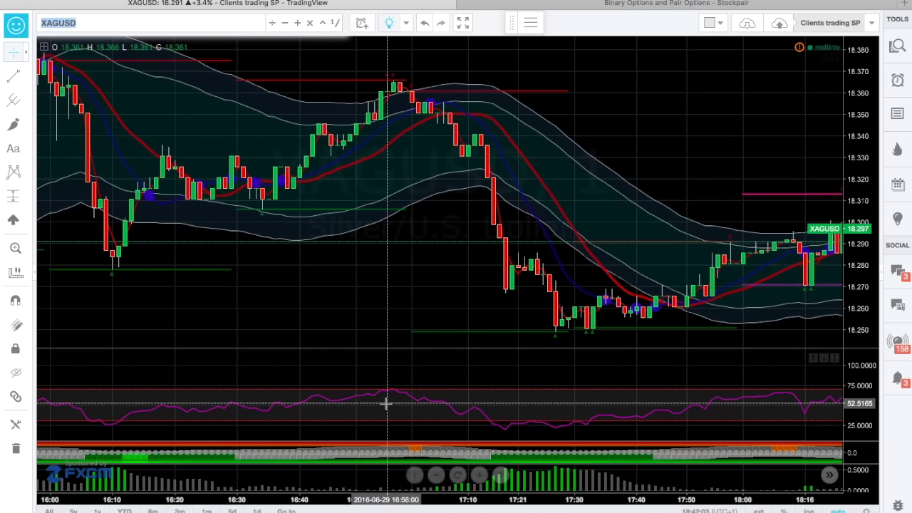
{"action": "scroll", "coordinate": [370, 460], "scroll_direction": "left", "scroll_amount": 5}
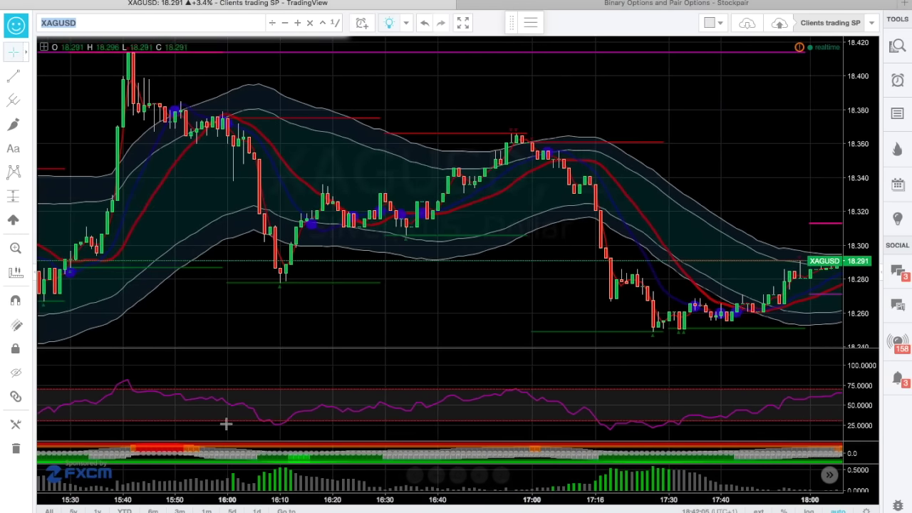
{"action": "scroll", "coordinate": [230, 397], "scroll_direction": "left", "scroll_amount": 3}
{"action": "scroll", "coordinate": [230, 396], "scroll_direction": "up", "scroll_amount": 3}
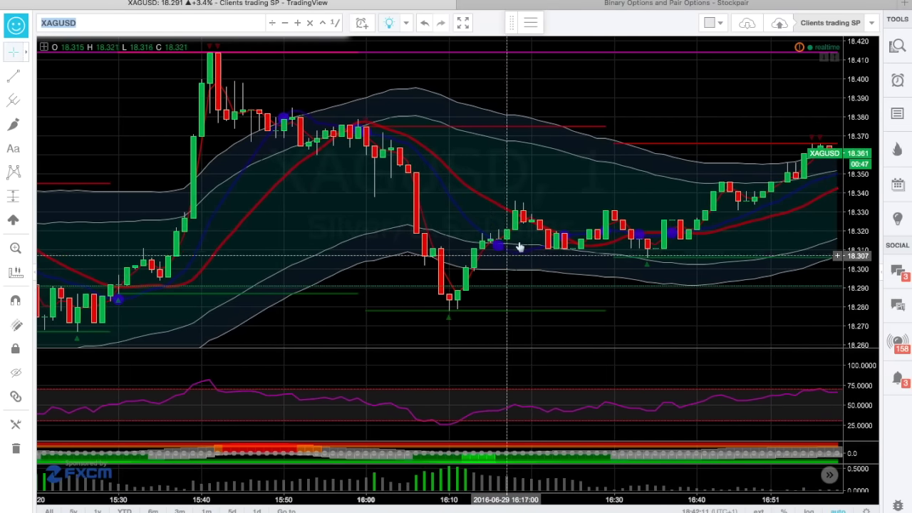
{"action": "scroll", "coordinate": [539, 191], "scroll_direction": "down", "scroll_amount": 3}
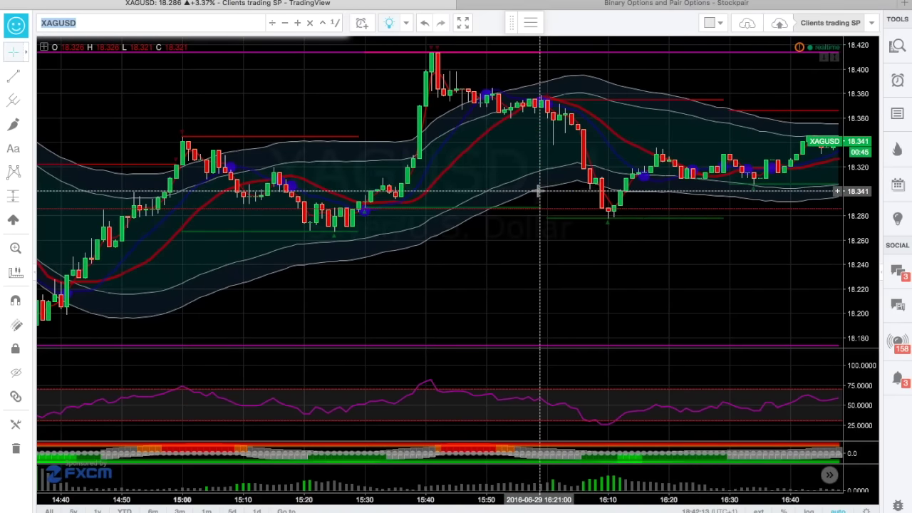
{"action": "scroll", "coordinate": [287, 235], "scroll_direction": "down", "scroll_amount": 1}
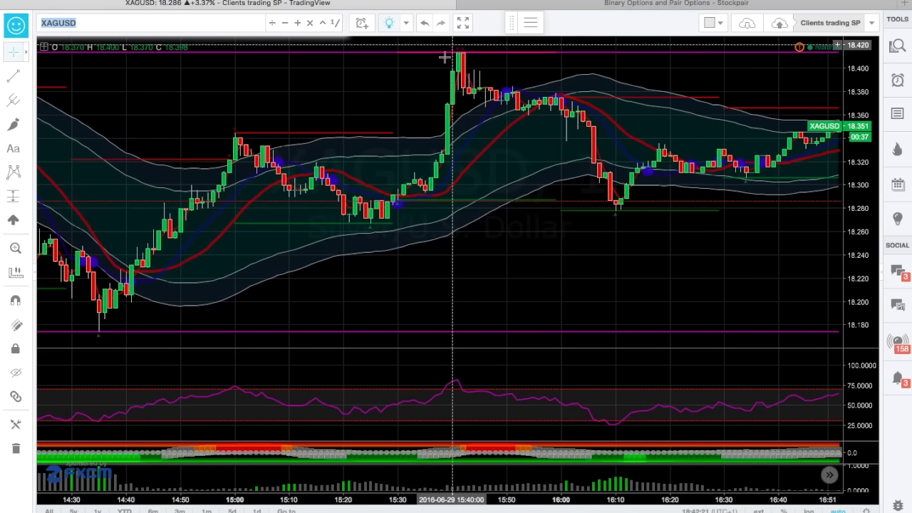
{"action": "scroll", "coordinate": [419, 143], "scroll_direction": "down", "scroll_amount": 1}
{"action": "scroll", "coordinate": [419, 143], "scroll_direction": "down", "scroll_amount": 2}
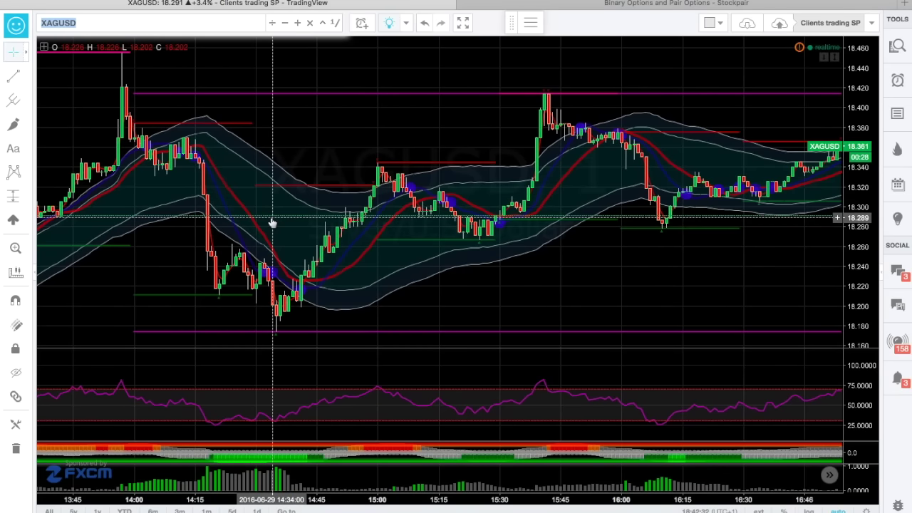
{"action": "scroll", "coordinate": [272, 223], "scroll_direction": "right", "scroll_amount": 10}
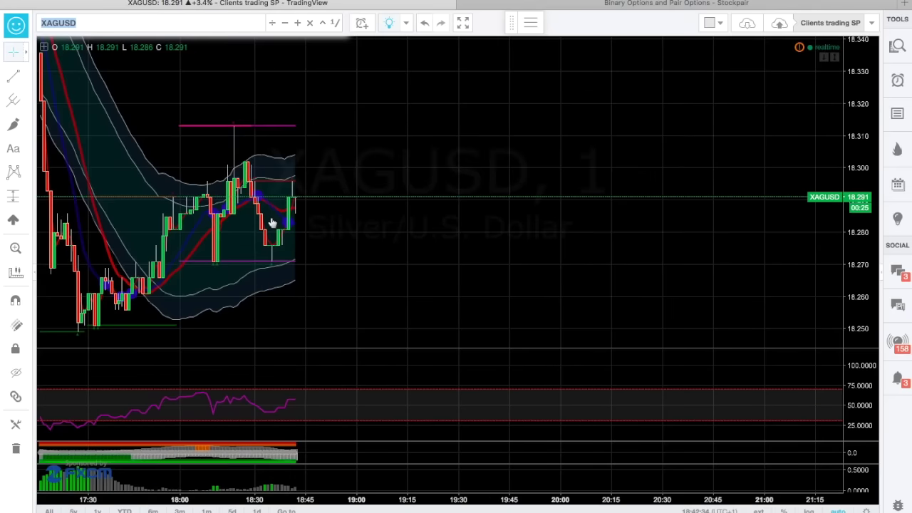
Step: Check the silver (SLVR) binary option in Stockpair, and load the EURUSD chart in TradingView
{"action": "left_click", "coordinate": [502, 3]}
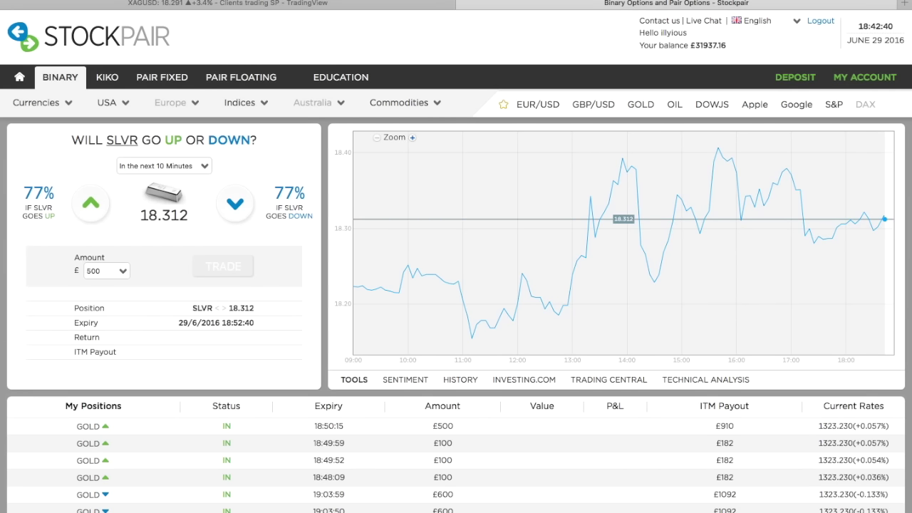
{"action": "left_click", "coordinate": [89, 3]}
{"action": "right_click", "coordinate": [137, 22]}
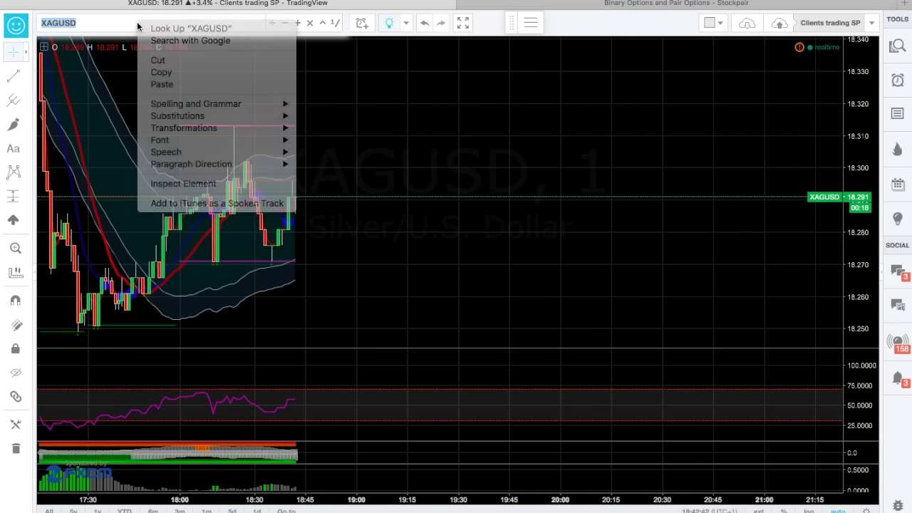
{"action": "left_click", "coordinate": [132, 27]}
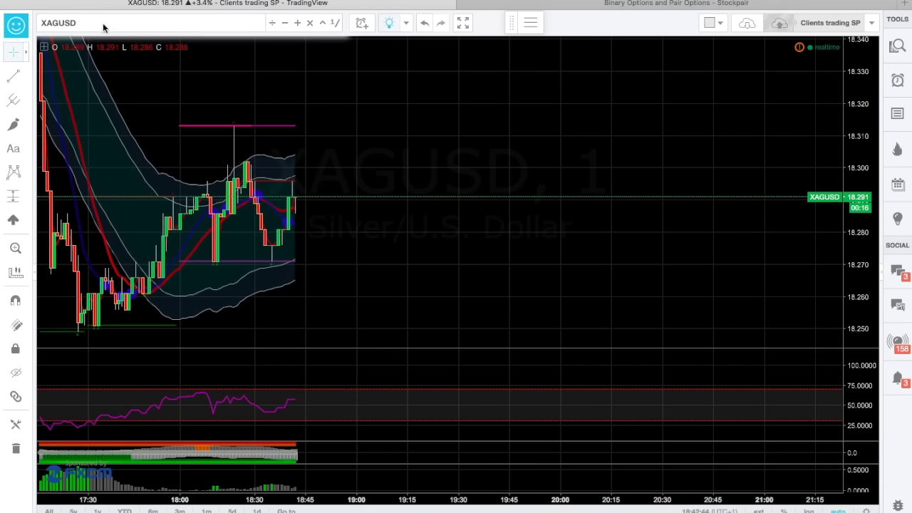
{"action": "key", "text": "BackSpace"}
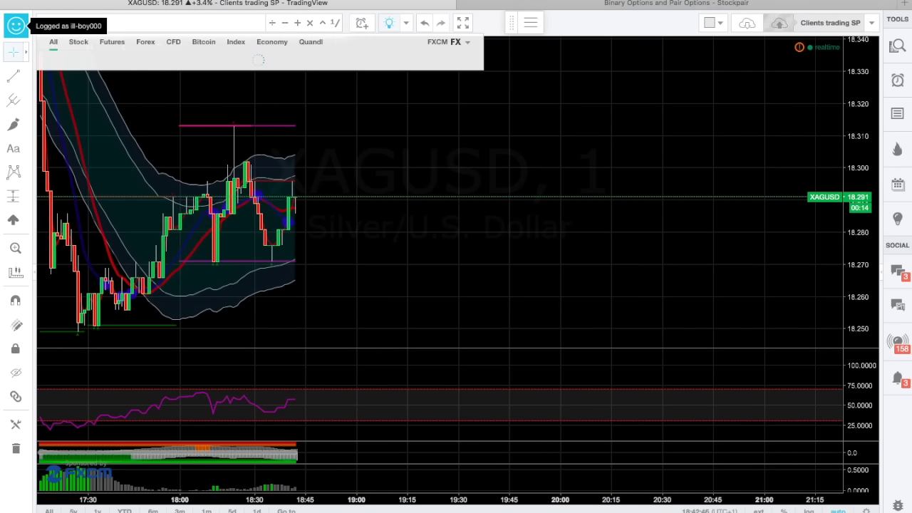
{"action": "type", "text": "EURUSD"}
{"action": "key", "text": "Return"}
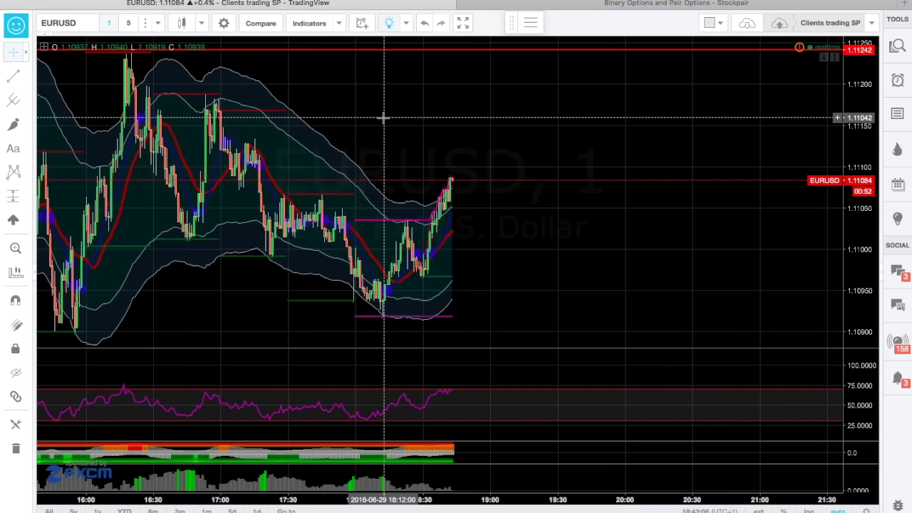
Step: Examine the wider EURUSD one-minute price history and indicator signals back to about 10:15
{"action": "scroll", "coordinate": [310, 143], "scroll_direction": "left", "scroll_amount": 5}
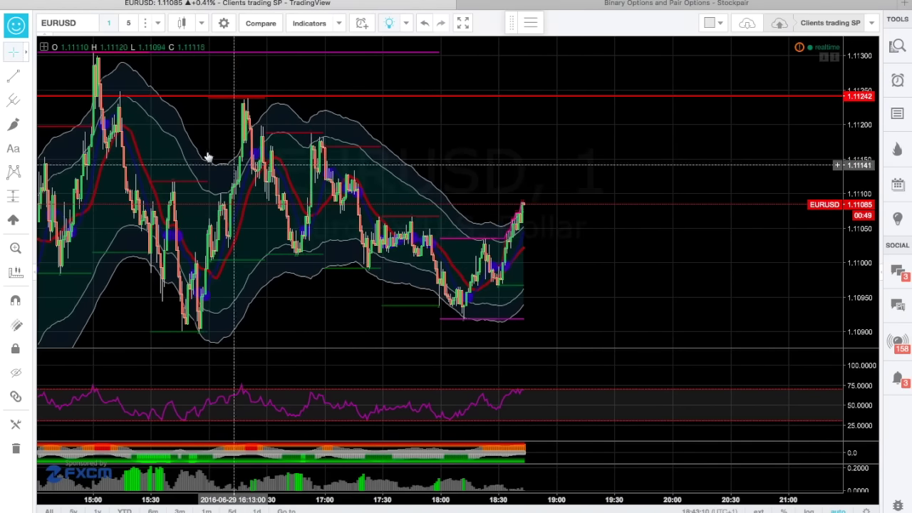
{"action": "scroll", "coordinate": [226, 250], "scroll_direction": "down", "scroll_amount": 3}
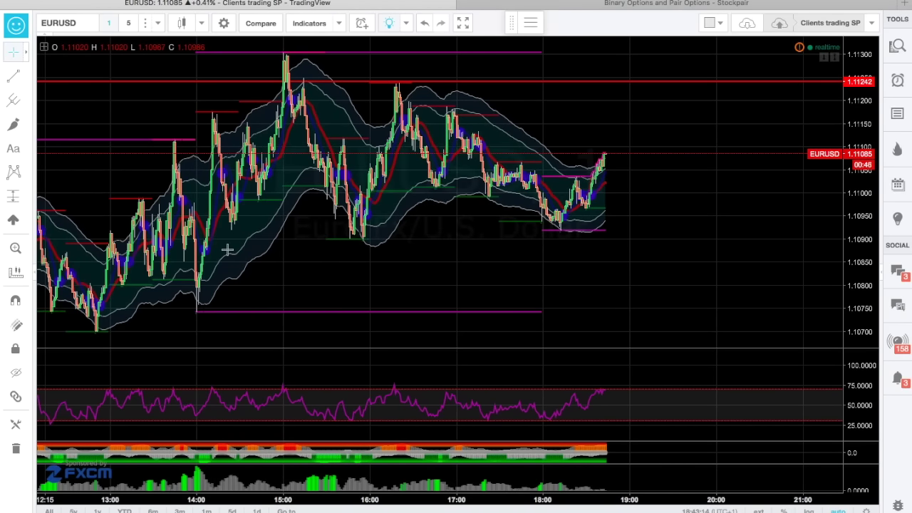
{"action": "scroll", "coordinate": [227, 250], "scroll_direction": "down", "scroll_amount": 3}
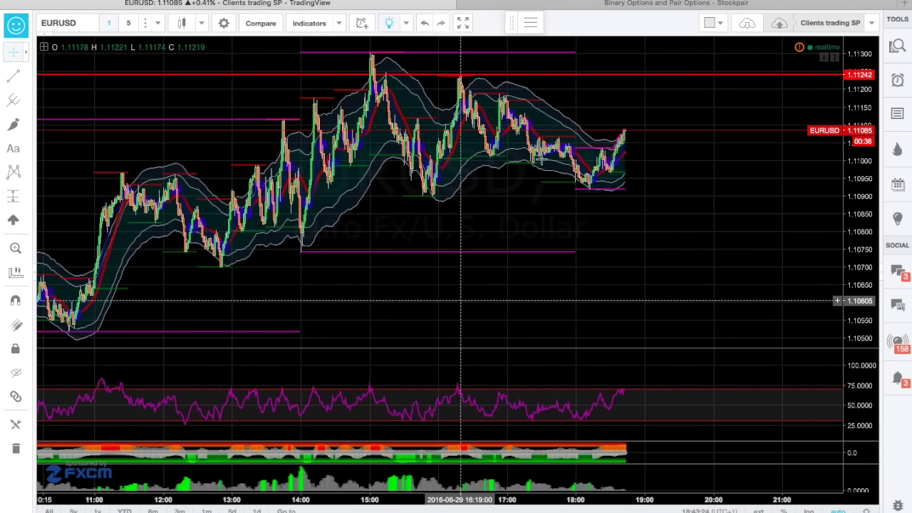
Step: Review the open gold positions one by one in Stockpair, from the £500 gold-up trade to the £600 gold-down trade expiring at 19:03:50
{"action": "left_click", "coordinate": [675, 3]}
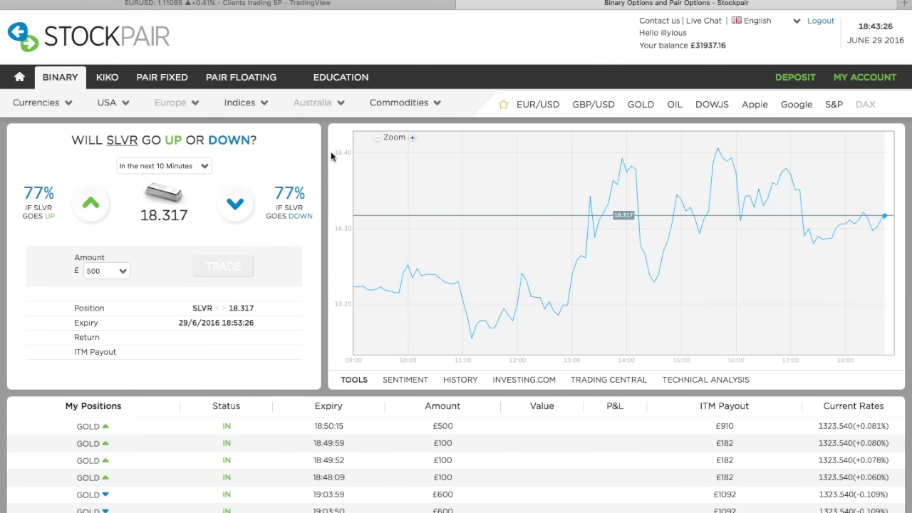
{"action": "left_click", "coordinate": [310, 433]}
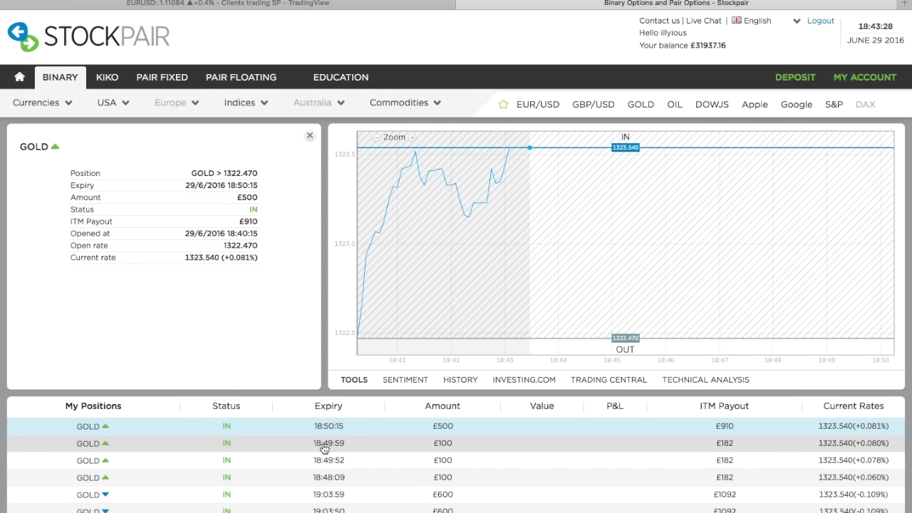
{"action": "left_click", "coordinate": [321, 443]}
{"action": "left_click", "coordinate": [331, 460]}
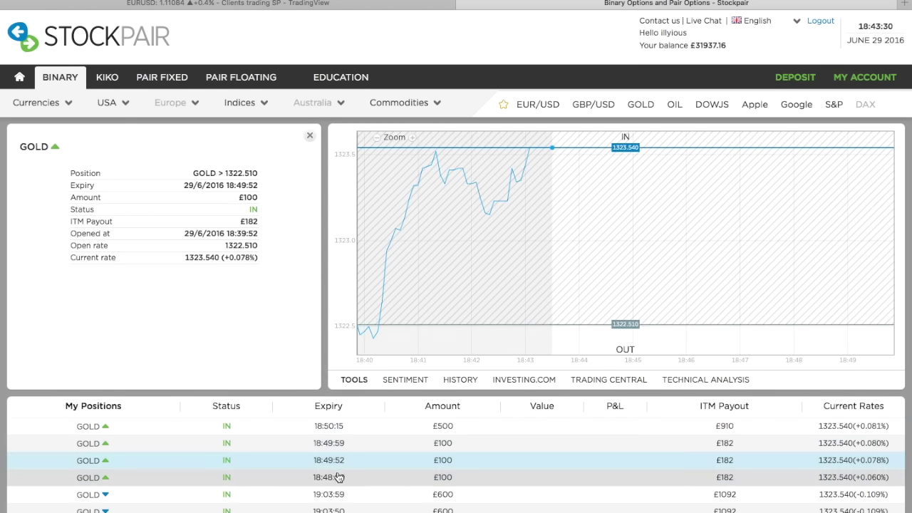
{"action": "left_click", "coordinate": [344, 479]}
{"action": "left_click", "coordinate": [359, 497]}
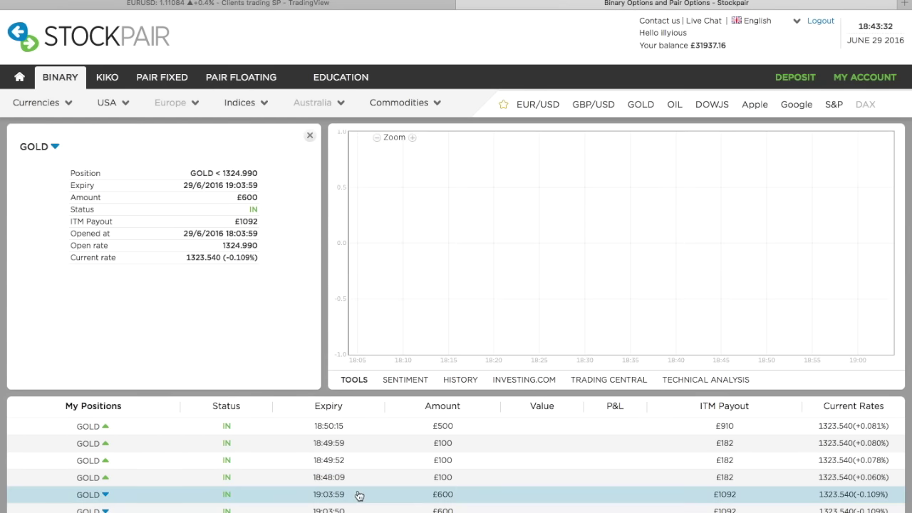
{"action": "left_click", "coordinate": [374, 510]}
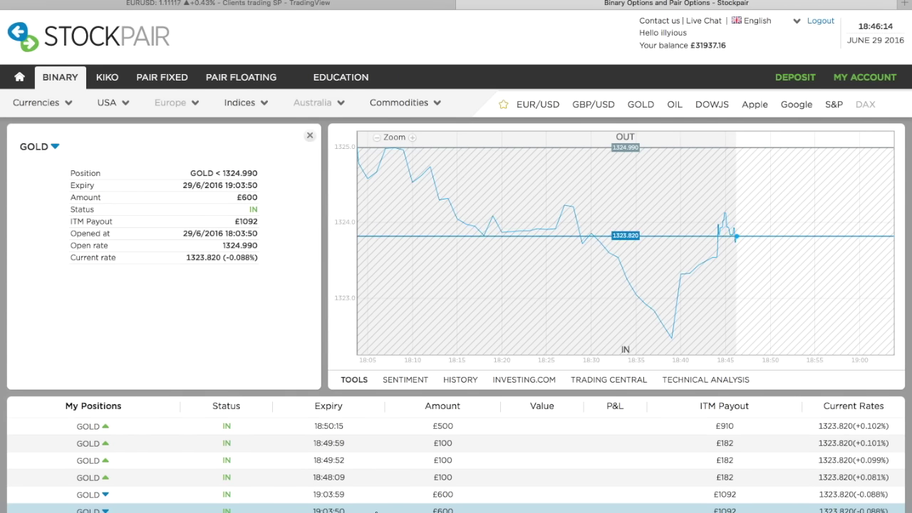
Step: Follow the £500 gold-up position through its 18:50:15 expiry in Stockpair, and check it against the XAUUSD chart in TradingView
{"action": "left_click", "coordinate": [356, 432]}
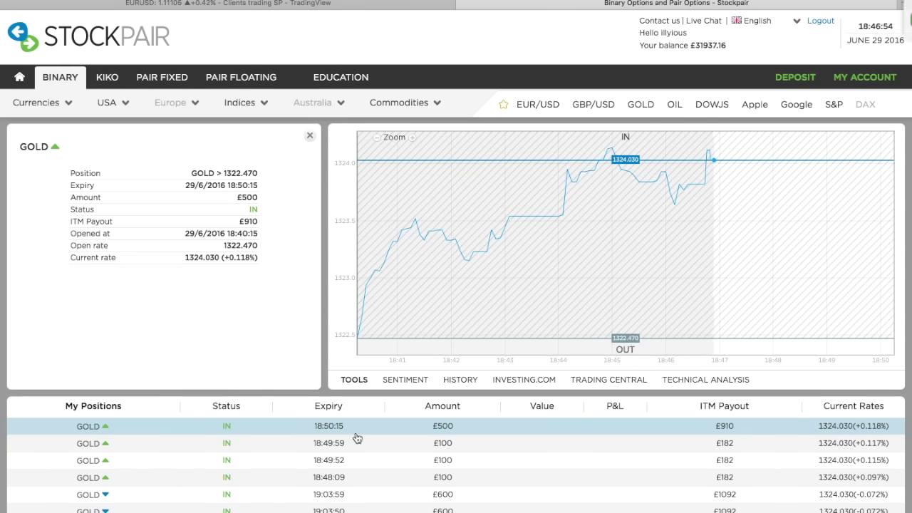
{"action": "right_click", "coordinate": [711, 506]}
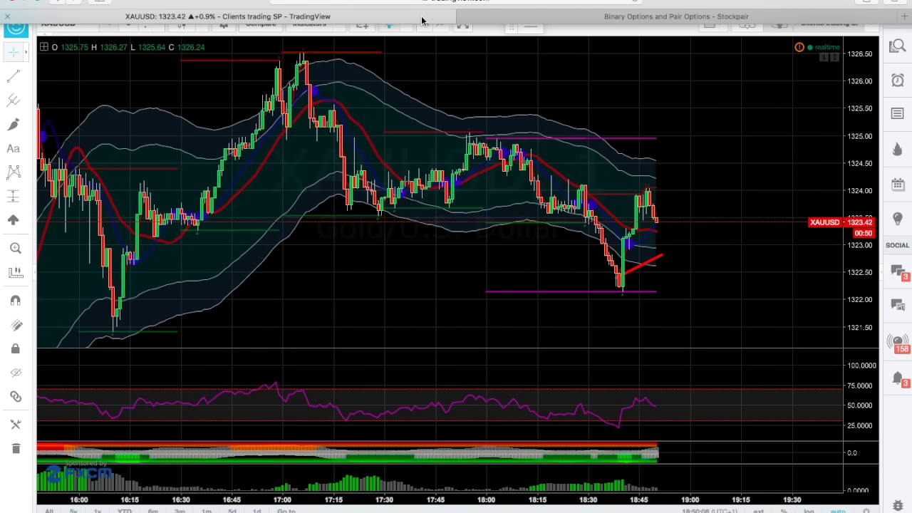
{"action": "left_click", "coordinate": [570, 15]}
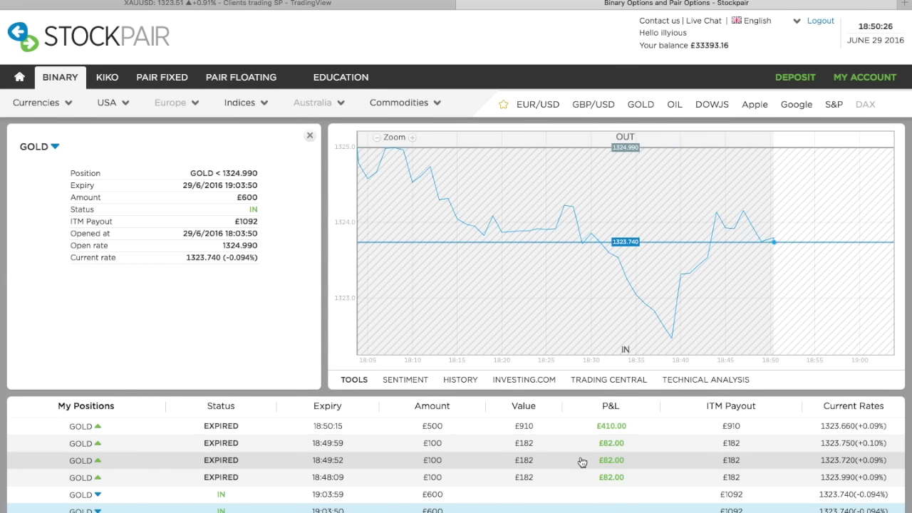
{"action": "left_click", "coordinate": [544, 430]}
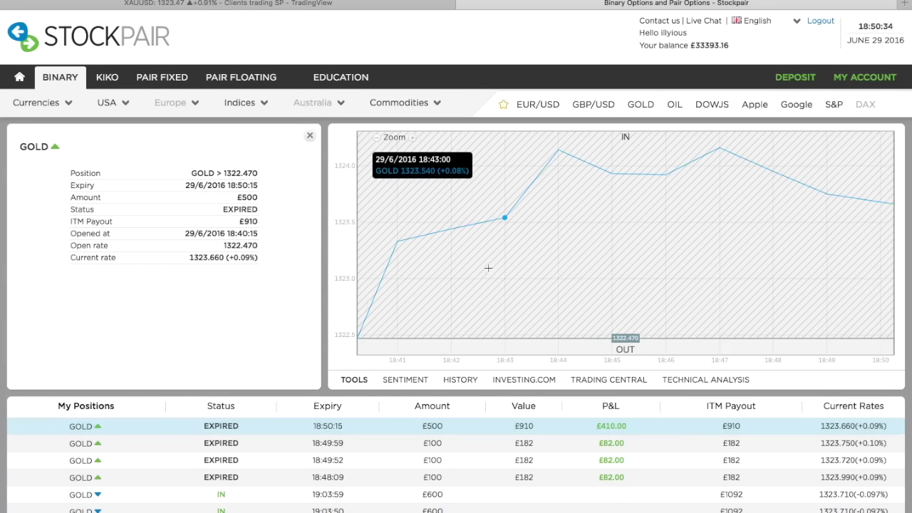